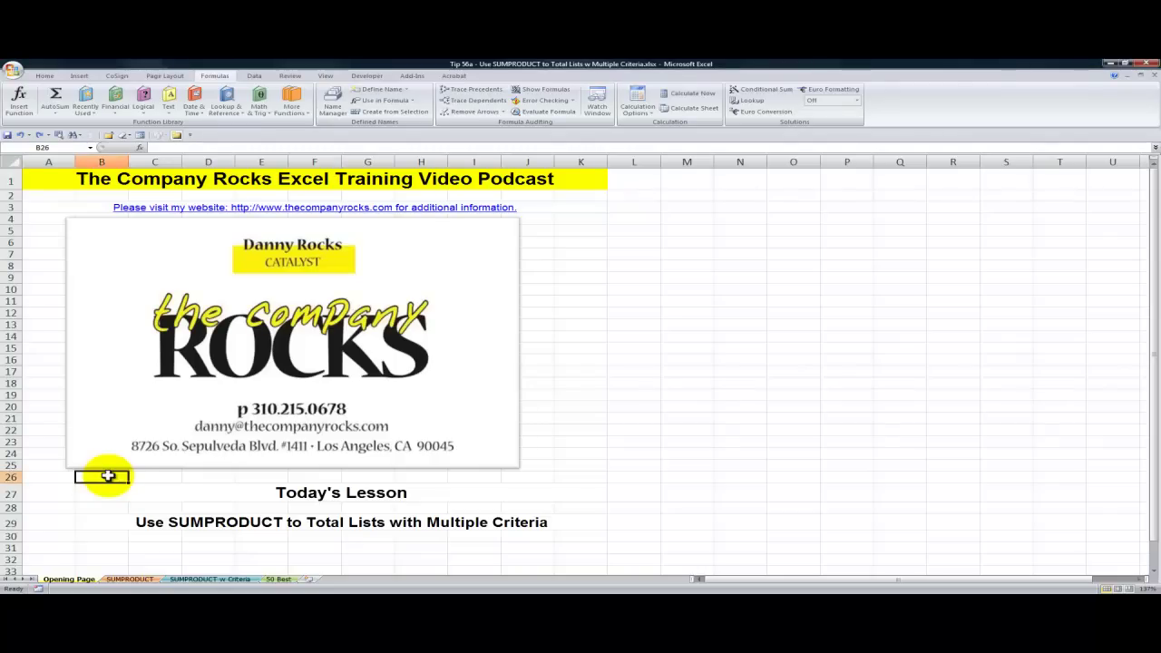
On the SUMPRODUCT sheet, examine the array arguments of the Inventory Value formula in D16
{"action": "left_click", "coordinate": [105, 522]}
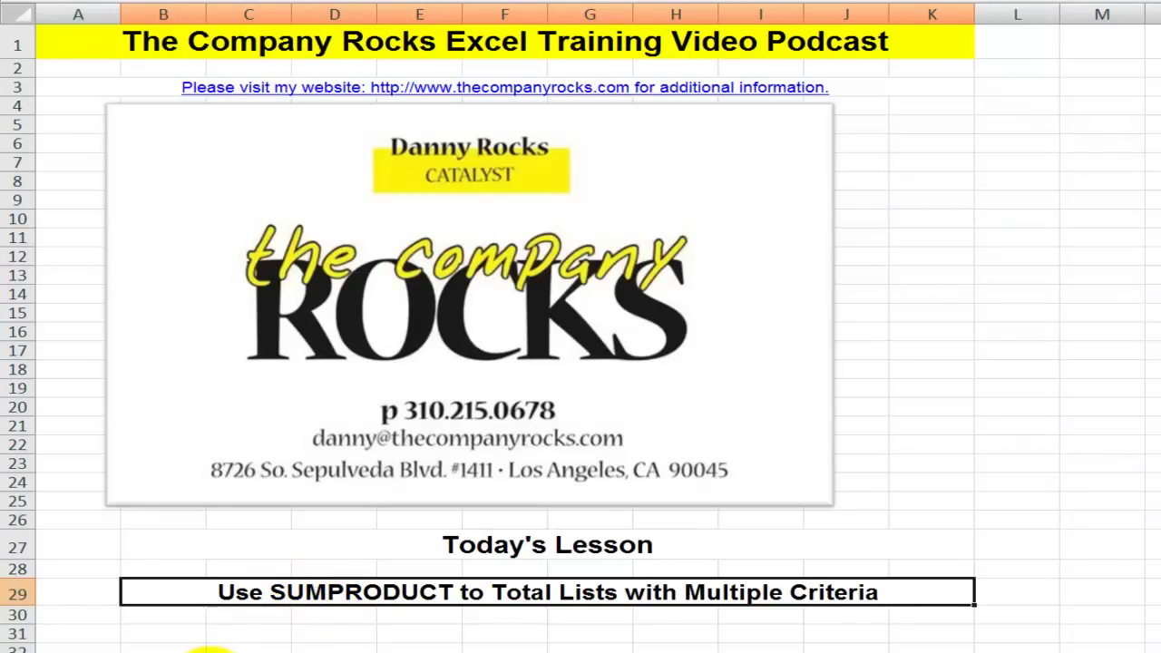
{"action": "left_click", "coordinate": [209, 650]}
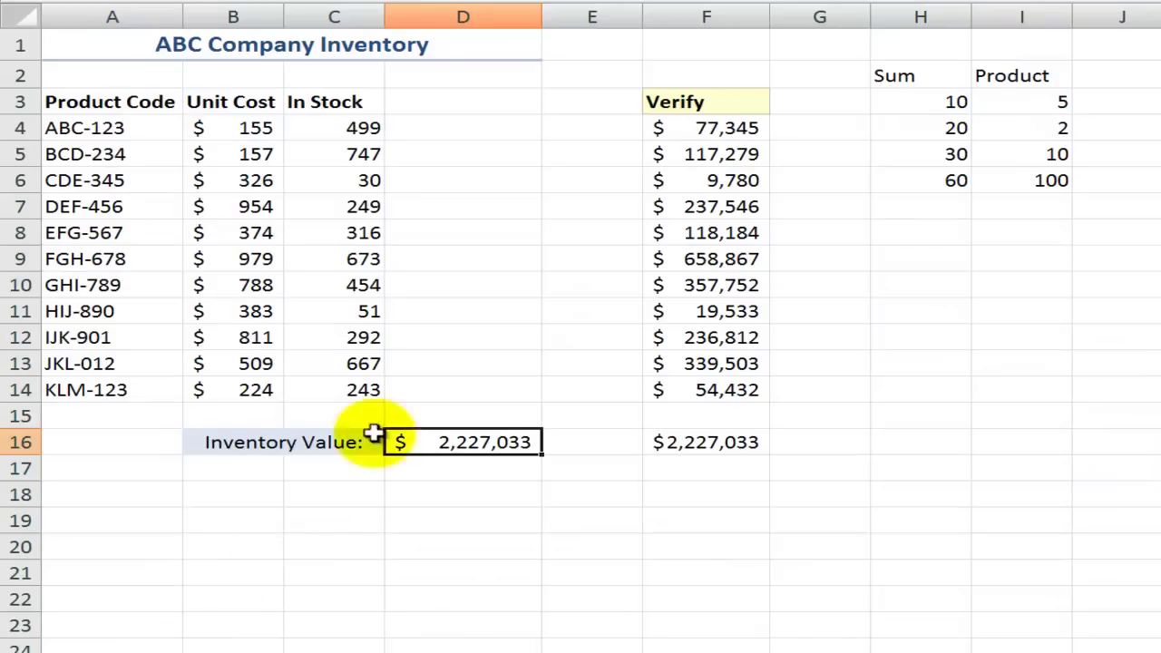
{"action": "double_click", "coordinate": [458, 443]}
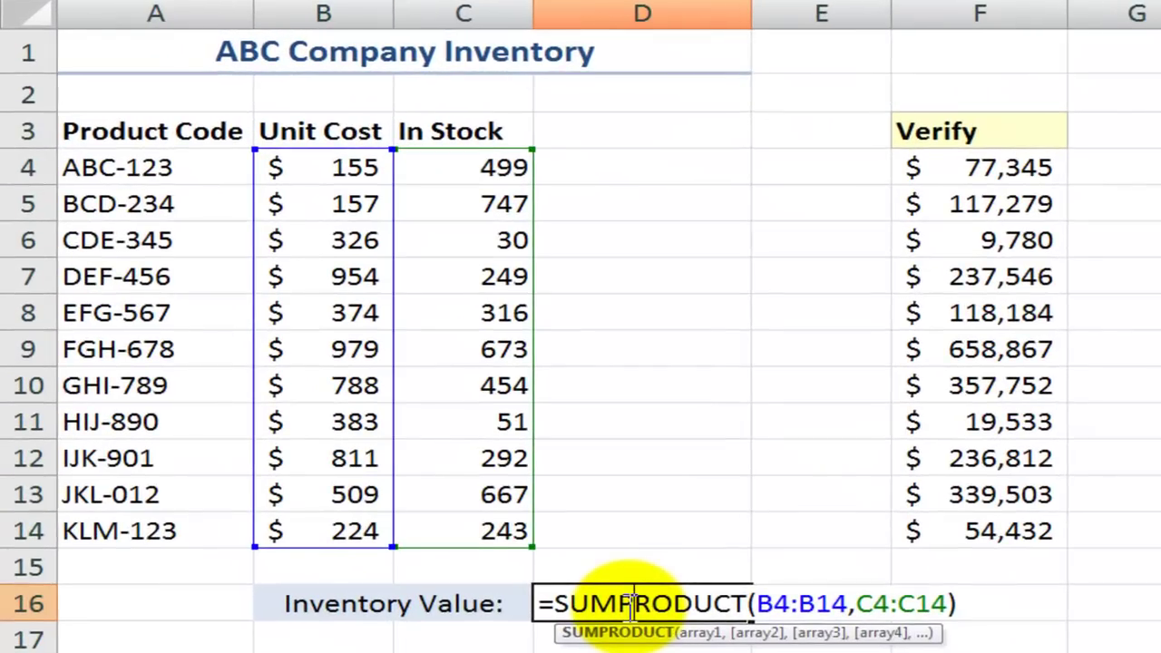
{"action": "left_click", "coordinate": [693, 635]}
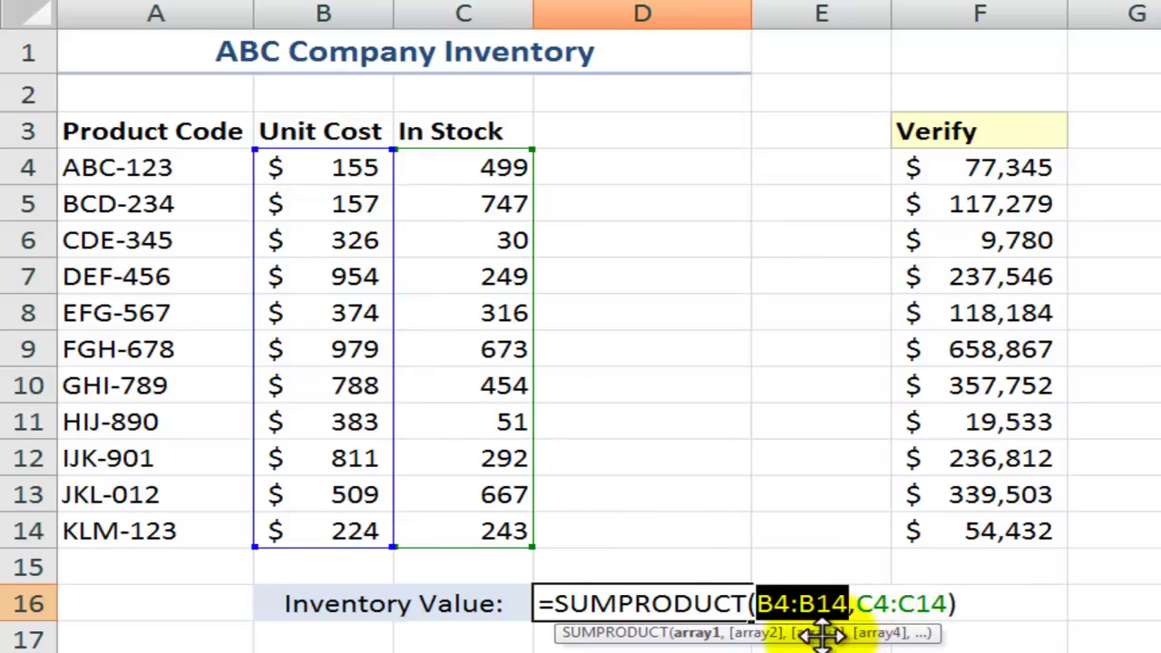
{"action": "left_click", "coordinate": [760, 634]}
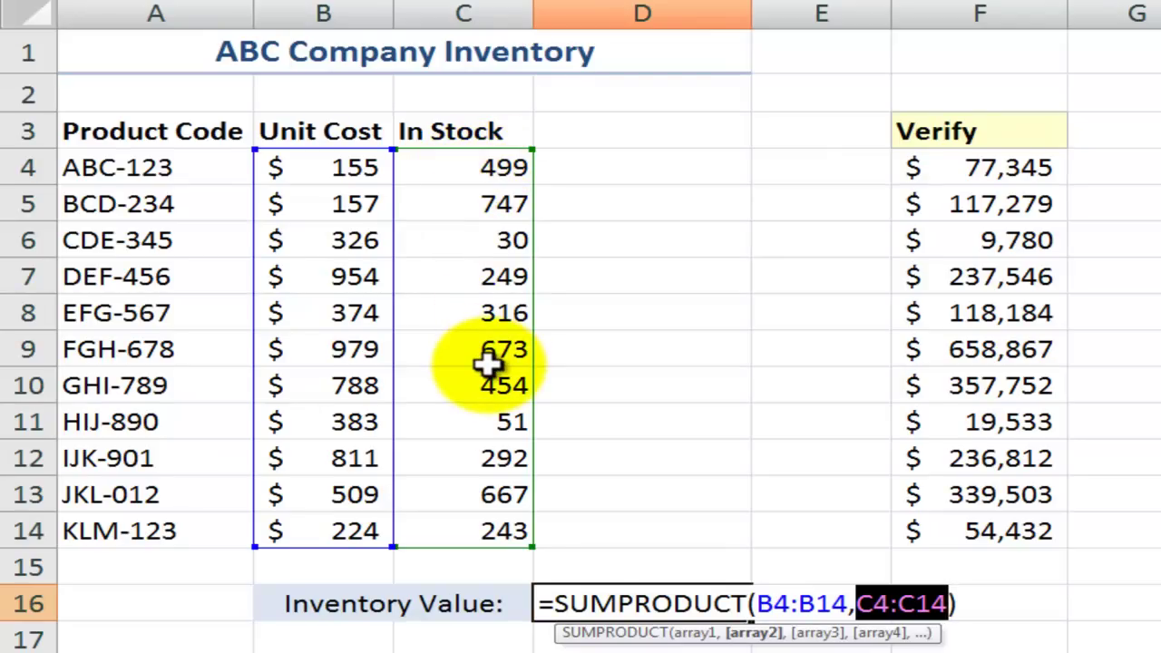
{"action": "key", "text": "ctrl+Return"}
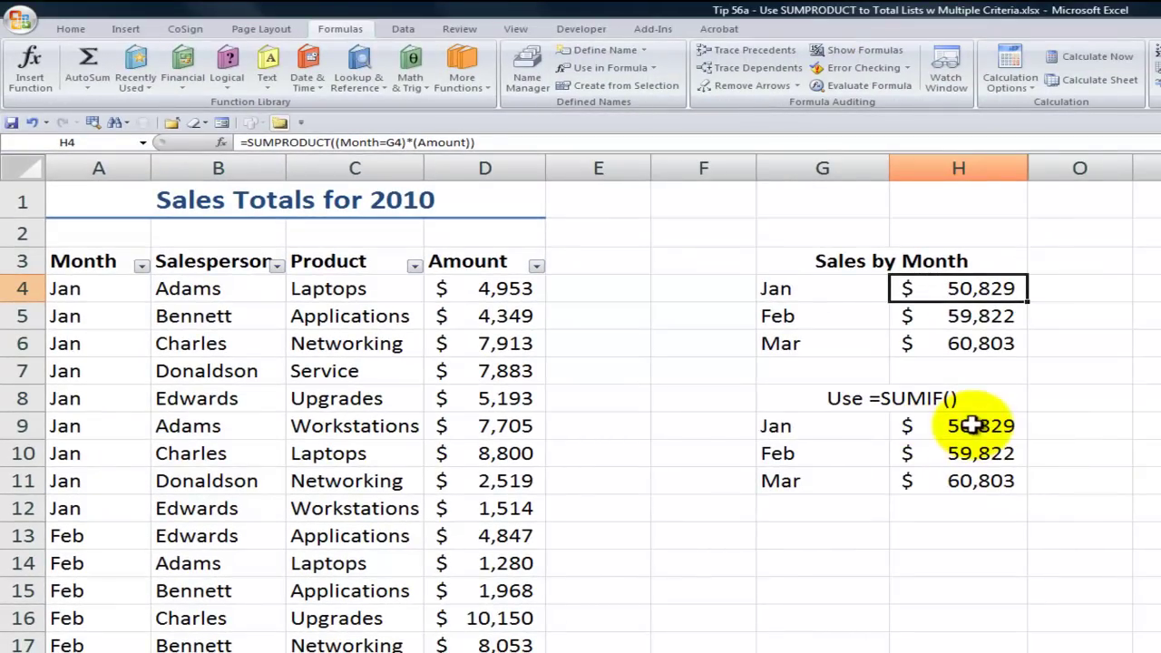
Examine the range, criteria and sum_range arguments of the January SUMIF formula in H9
{"action": "double_click", "coordinate": [973, 426]}
{"action": "key", "text": "Right"}
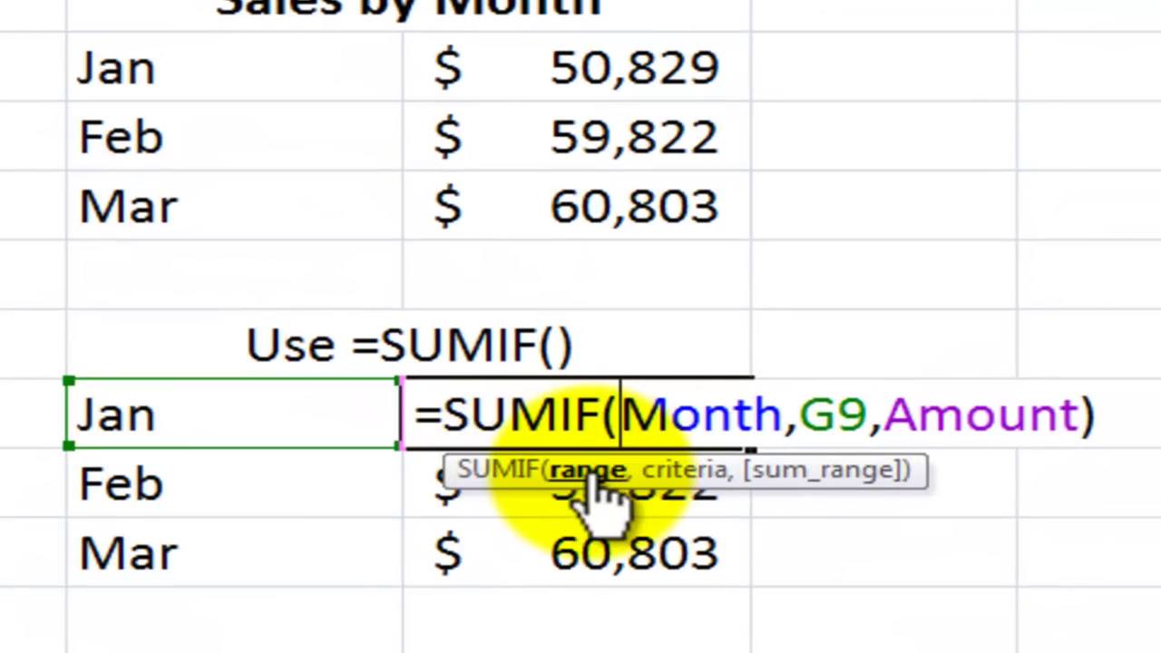
{"action": "left_click", "coordinate": [590, 474]}
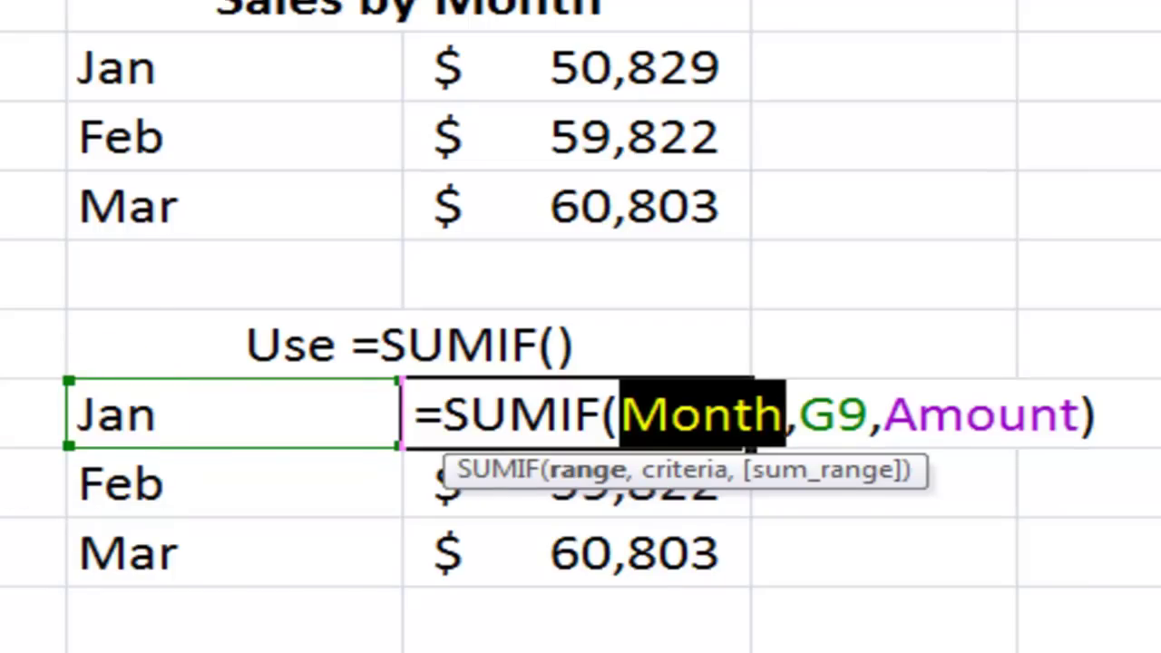
{"action": "left_click", "coordinate": [699, 499]}
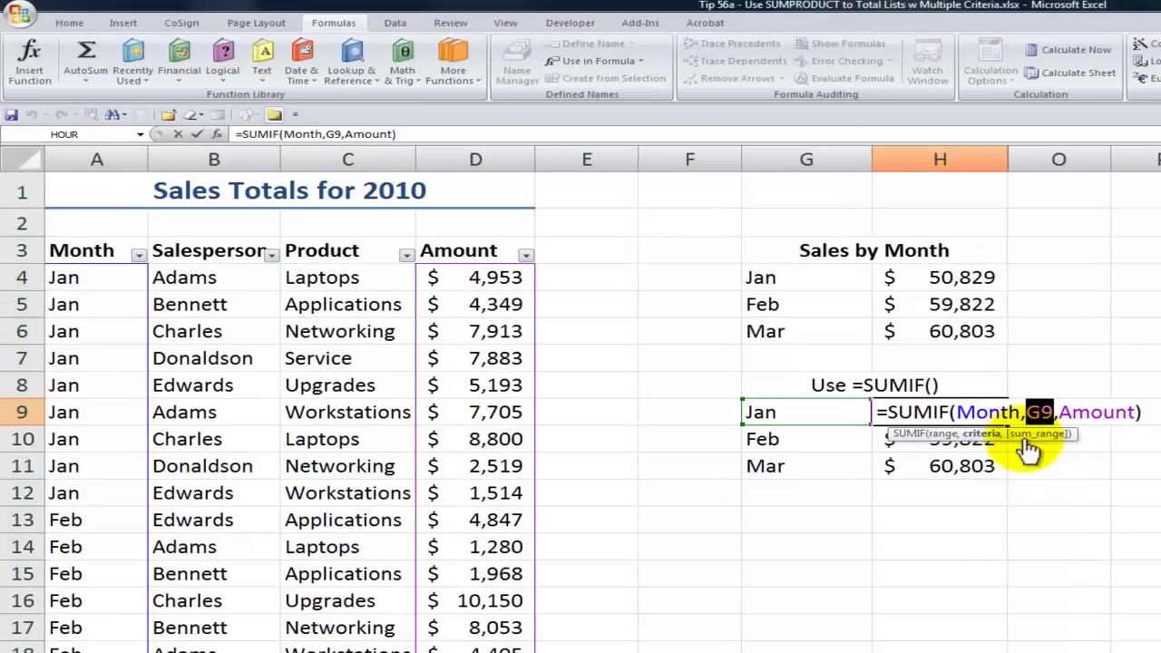
{"action": "left_click", "coordinate": [1038, 435]}
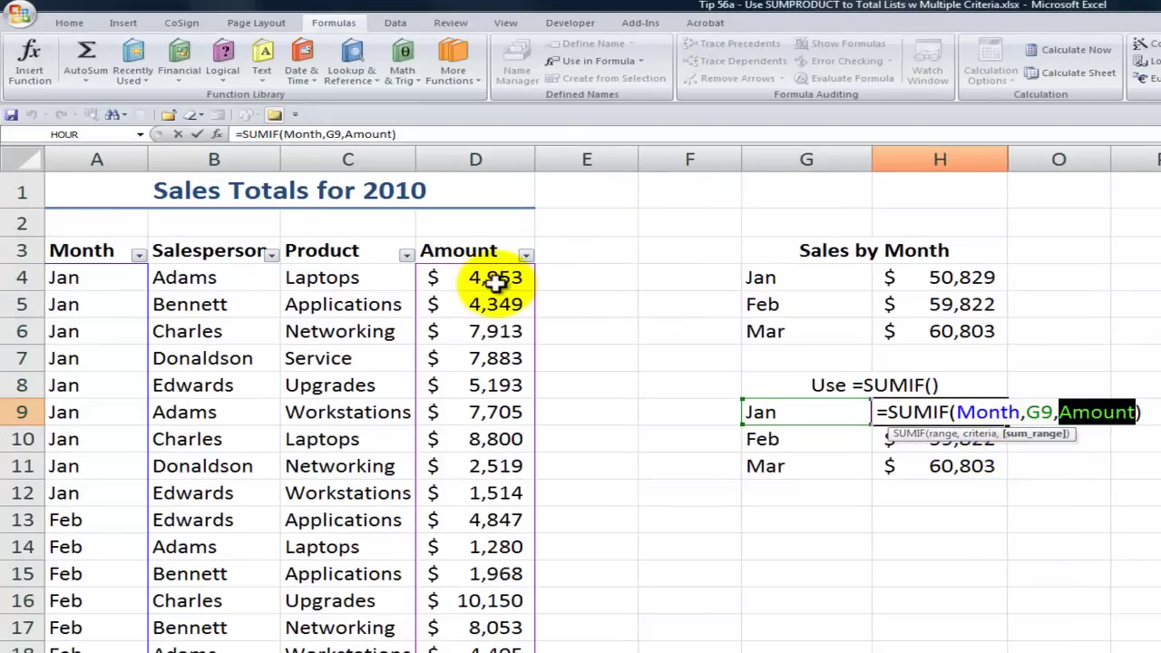
{"action": "key", "text": "ctrl+Return"}
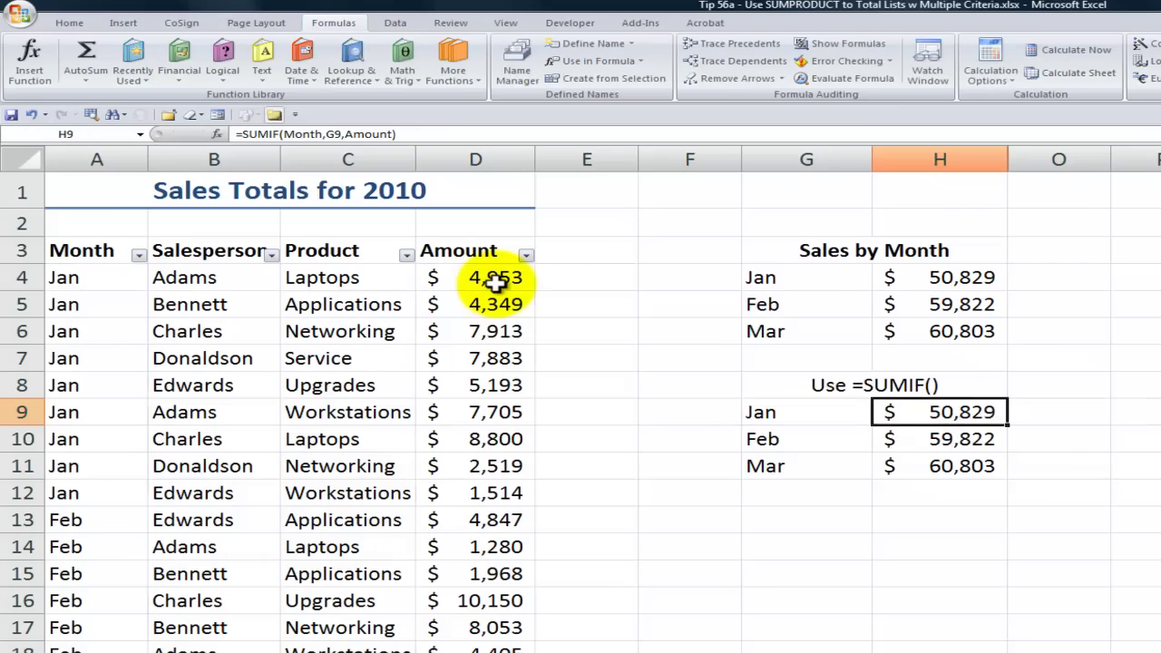
Examine the array argument of the January SUMPRODUCT formula in H4 under Sales by Month
{"action": "double_click", "coordinate": [943, 276]}
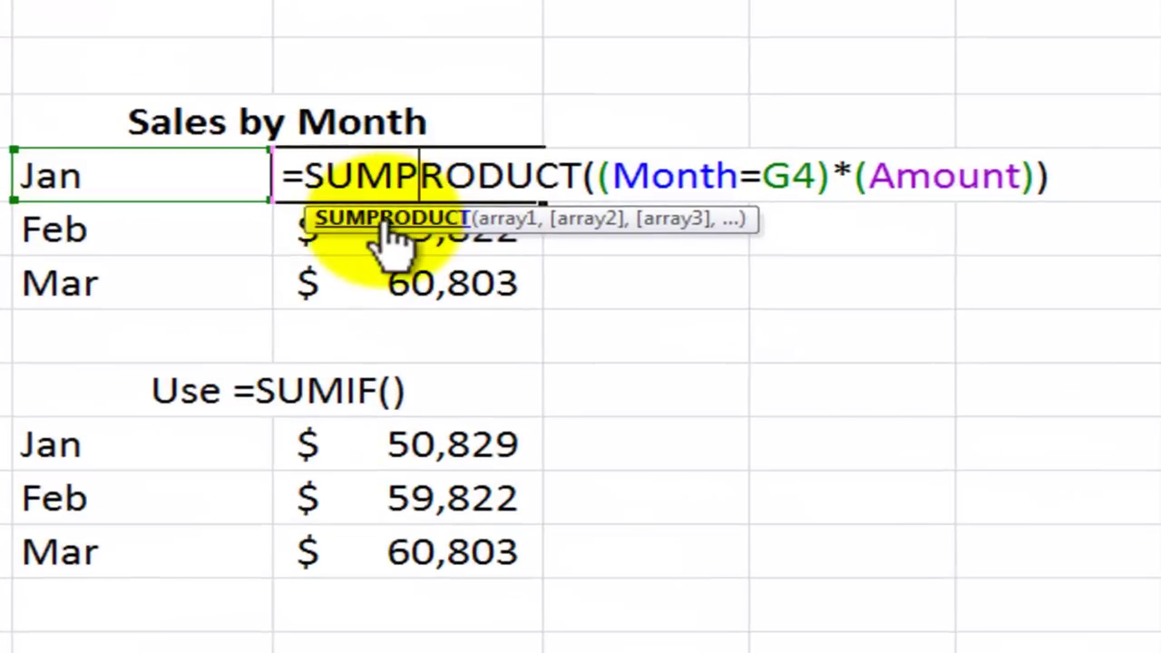
{"action": "left_click", "coordinate": [505, 225]}
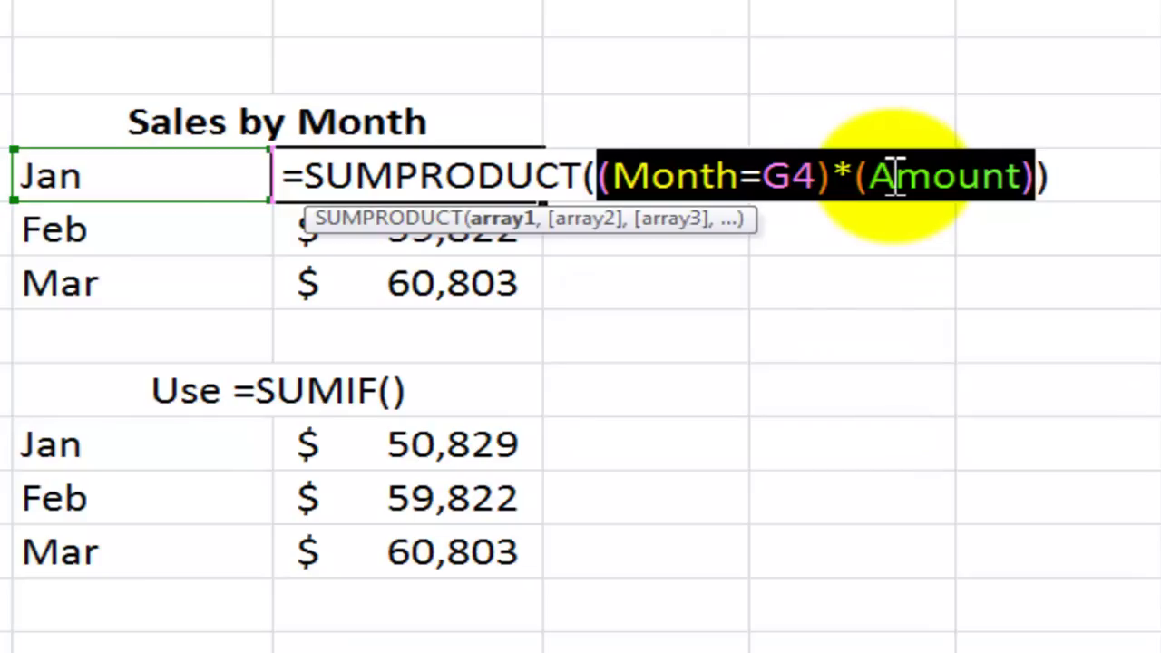
{"action": "key", "text": "ctrl+Return"}
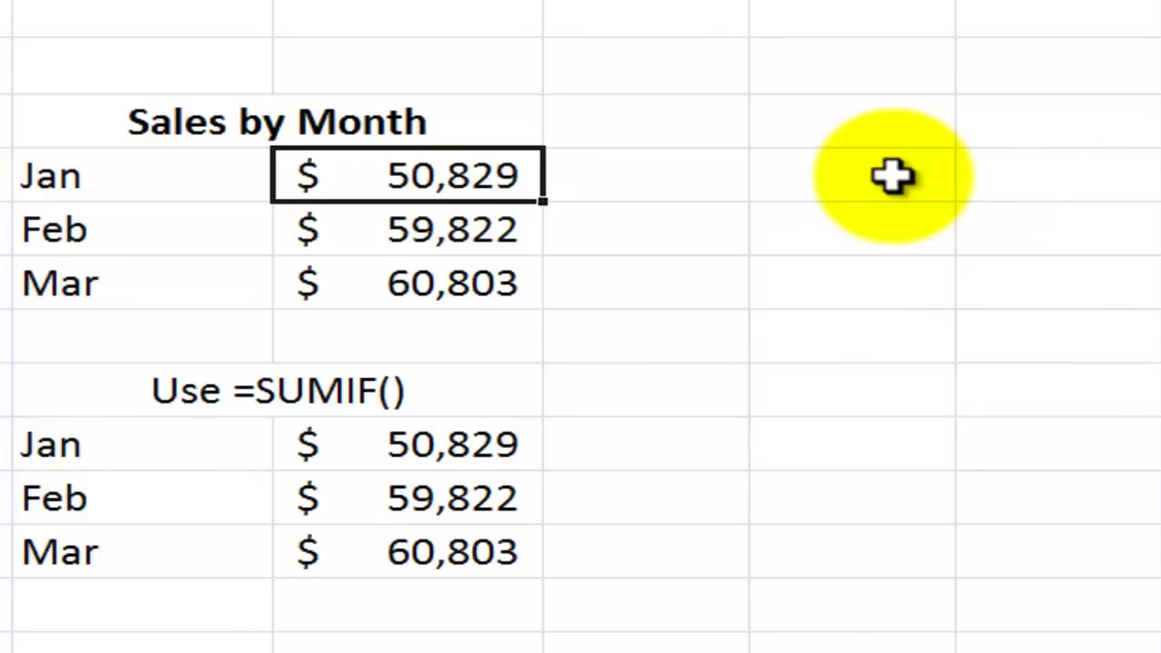
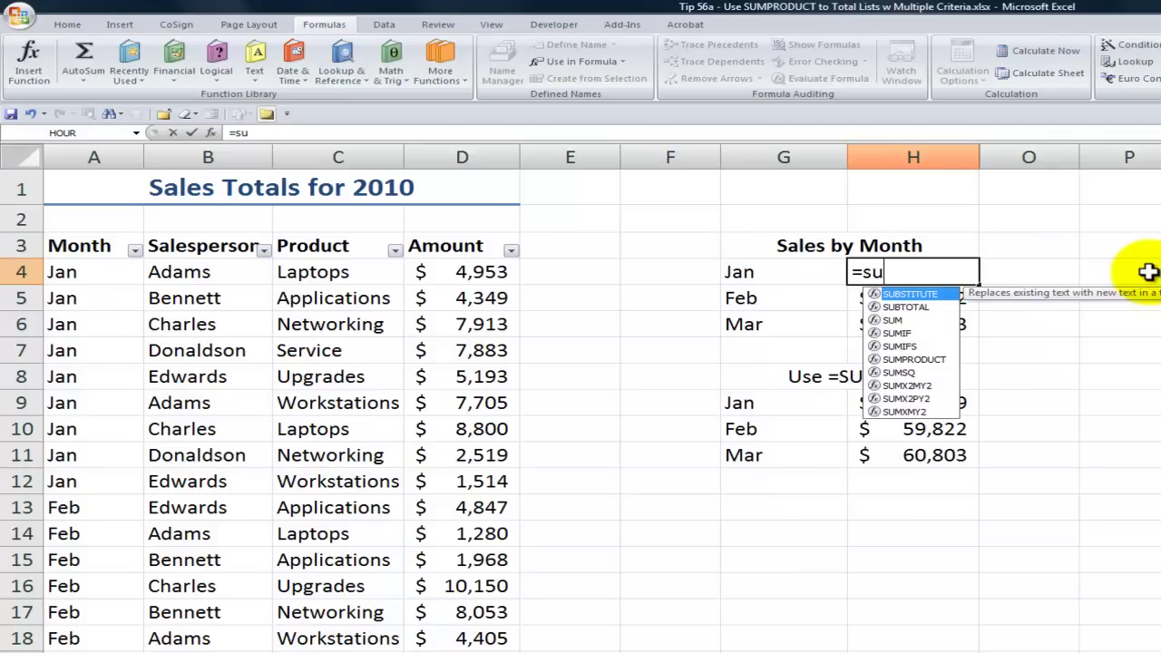
Start a new SUMPRODUCT formula in H4 and set its Array1 argument to (Month=G4), using the named range Month
{"action": "key", "text": "Tab"}
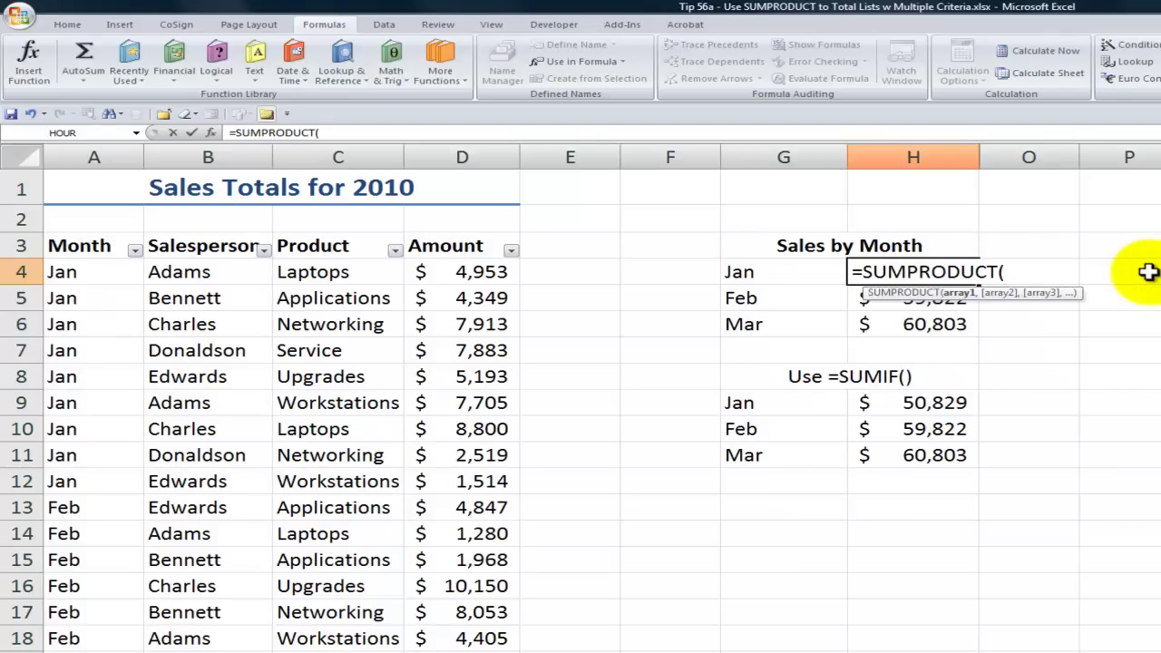
{"action": "key", "text": "ctrl+a"}
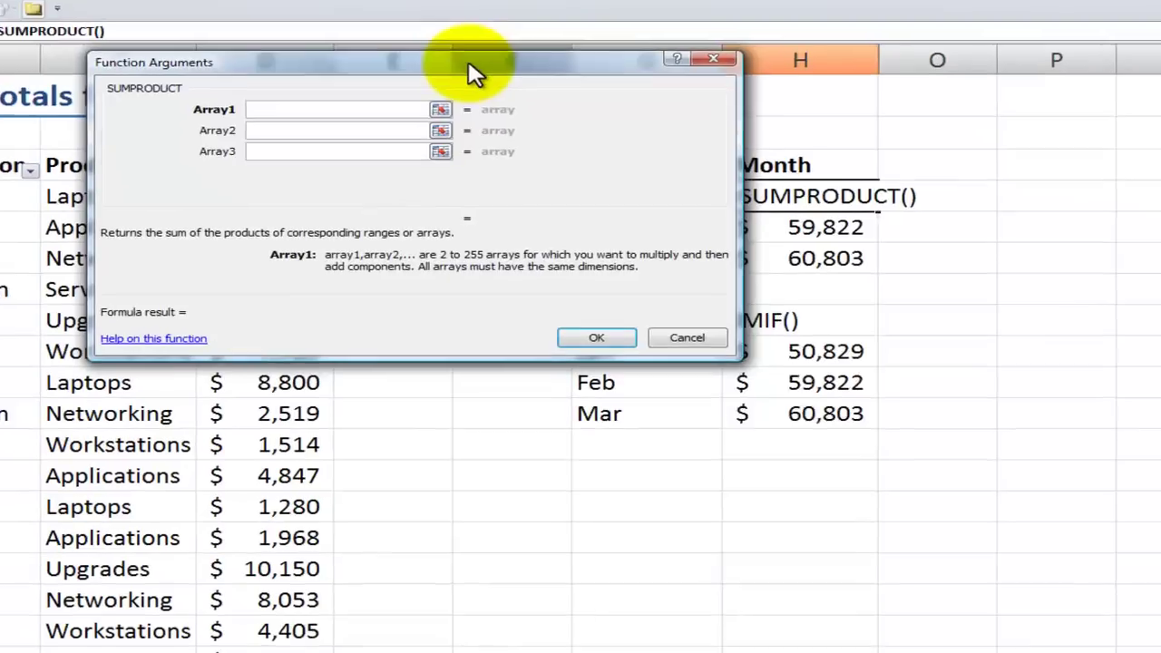
{"action": "left_click_drag", "start_coordinate": [645, 168], "coordinate": [976, 458]}
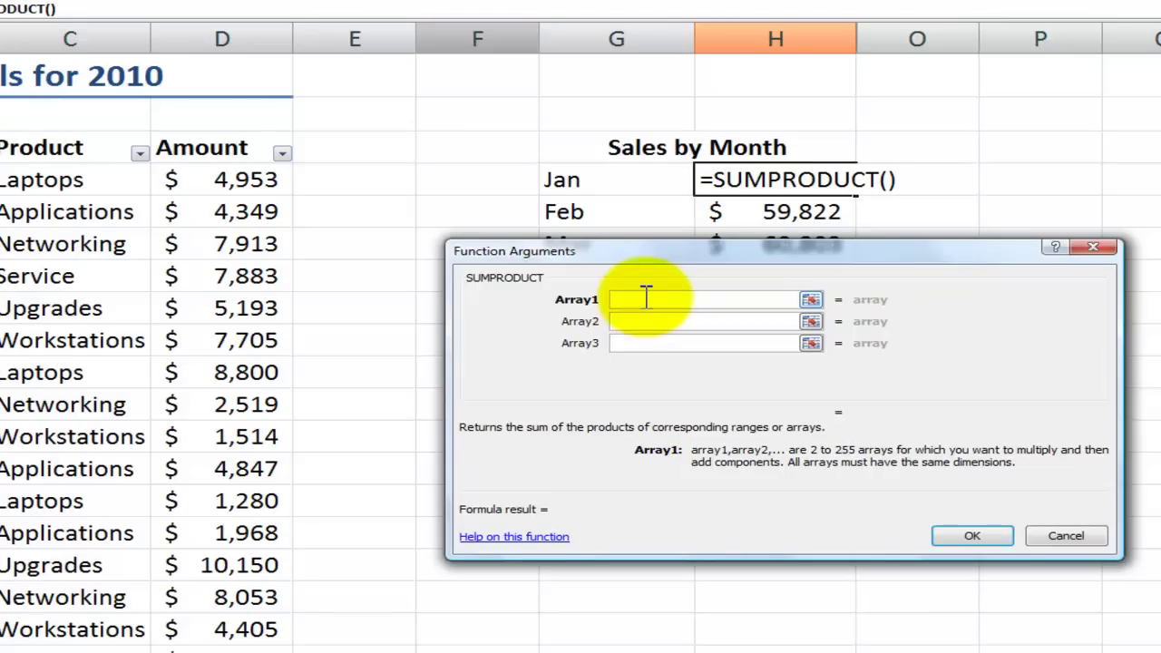
{"action": "type", "text": "("}
{"action": "key", "text": "F3"}
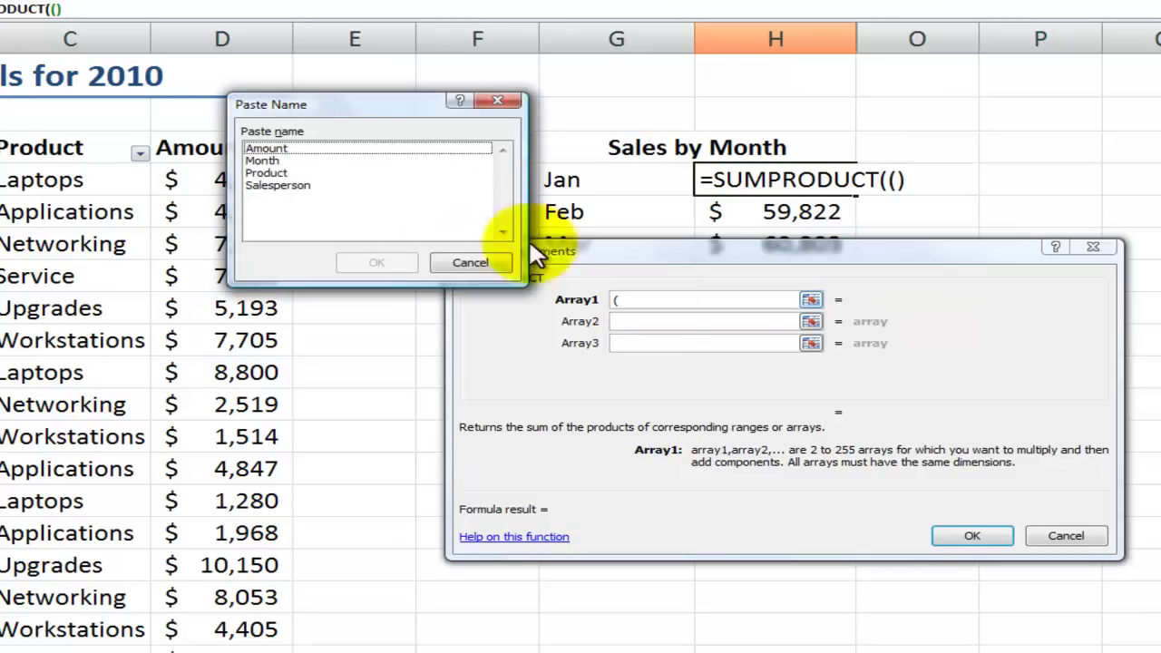
{"action": "left_click_drag", "start_coordinate": [310, 109], "coordinate": [308, 191]}
{"action": "left_click", "coordinate": [277, 243]}
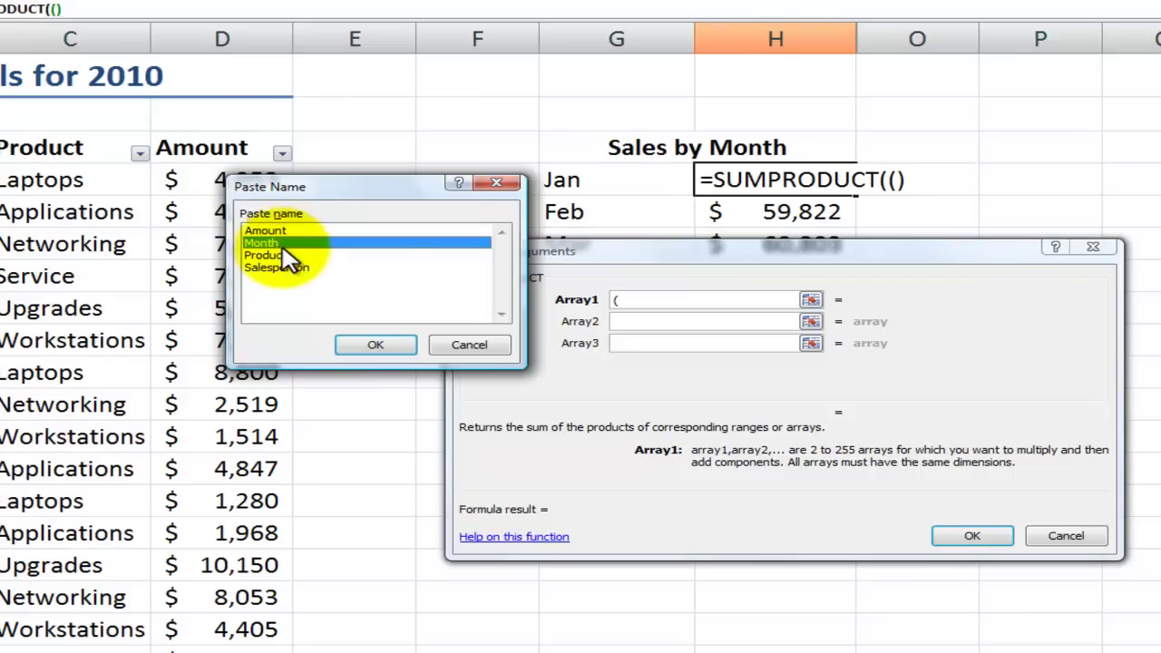
{"action": "left_click", "coordinate": [390, 343]}
{"action": "type", "text": "="}
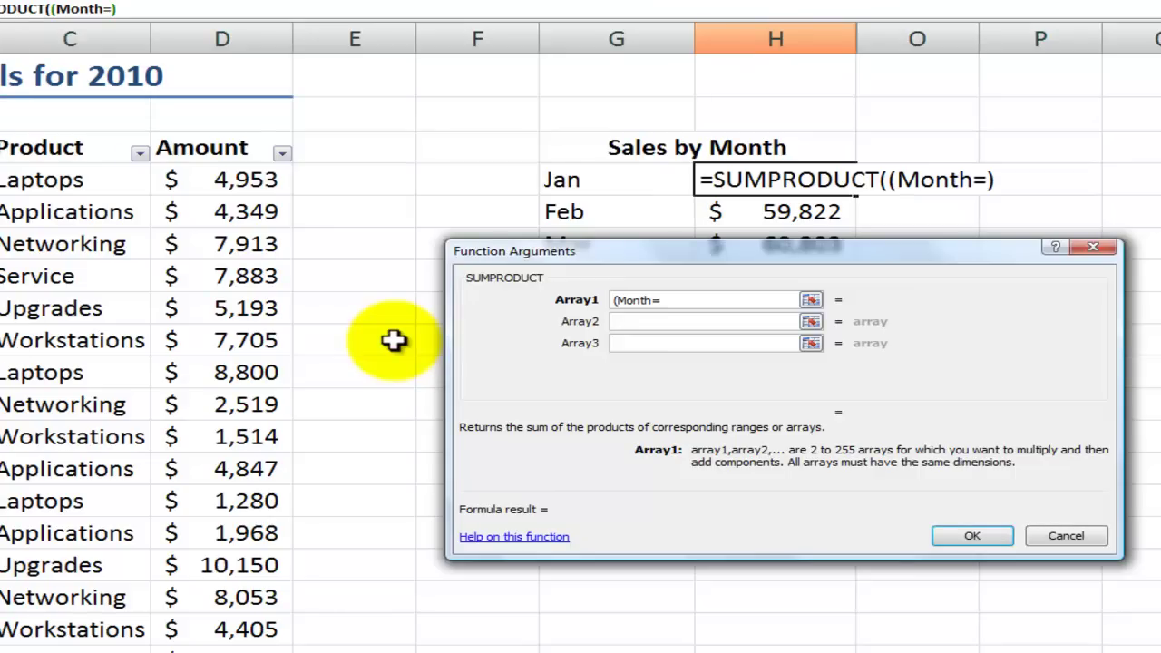
{"action": "left_click", "coordinate": [586, 181]}
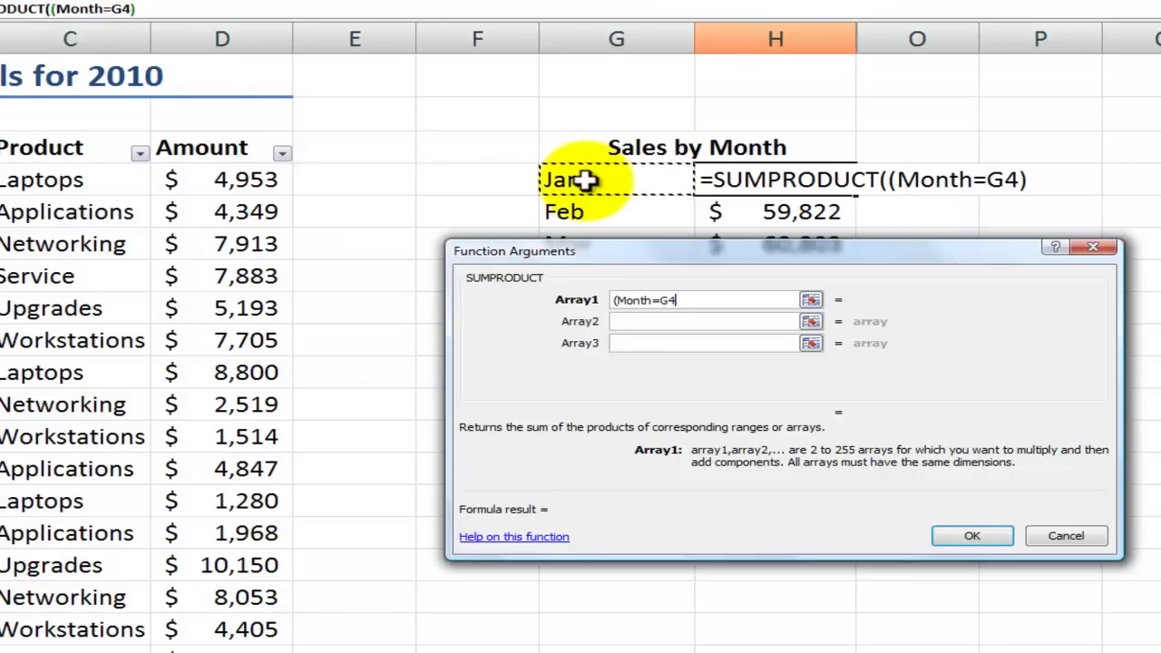
{"action": "type", "text": ")"}
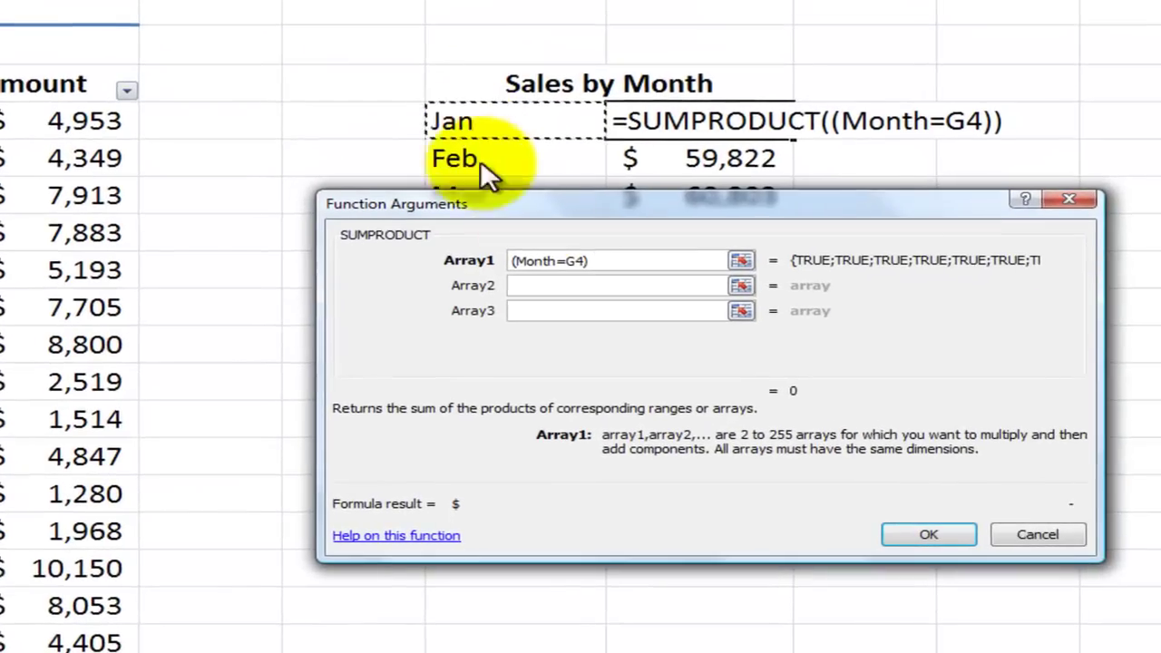
Set the Array2 argument of the SUMPRODUCT formula to (Amount), using the named range Amount
{"action": "left_click", "coordinate": [542, 286]}
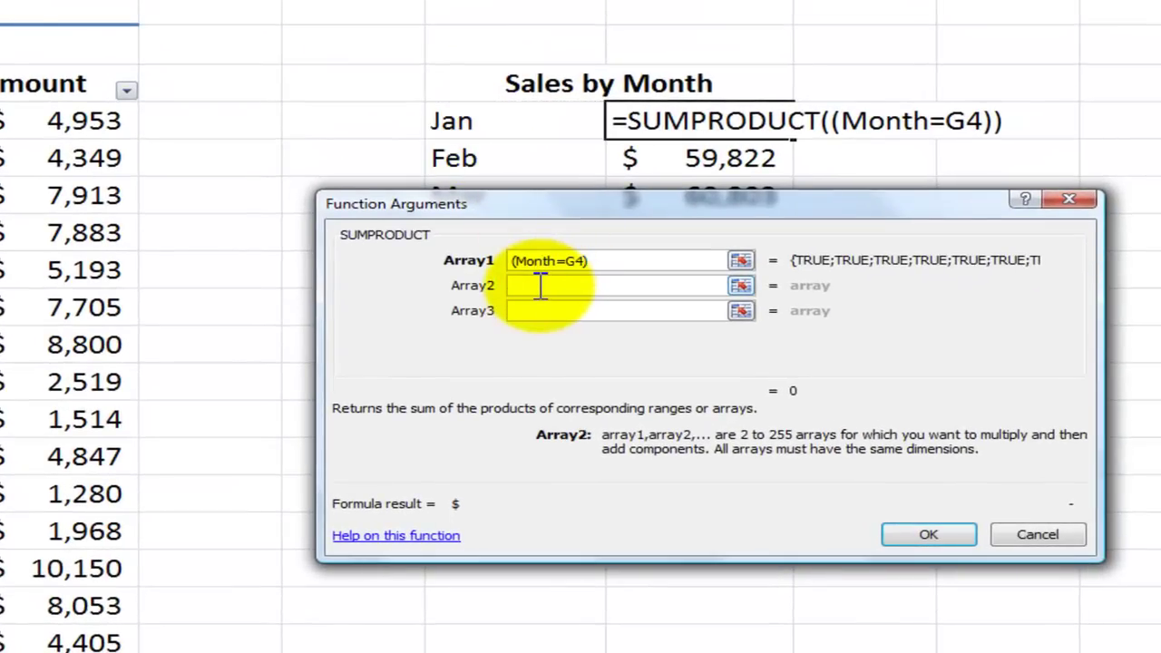
{"action": "type", "text": "("}
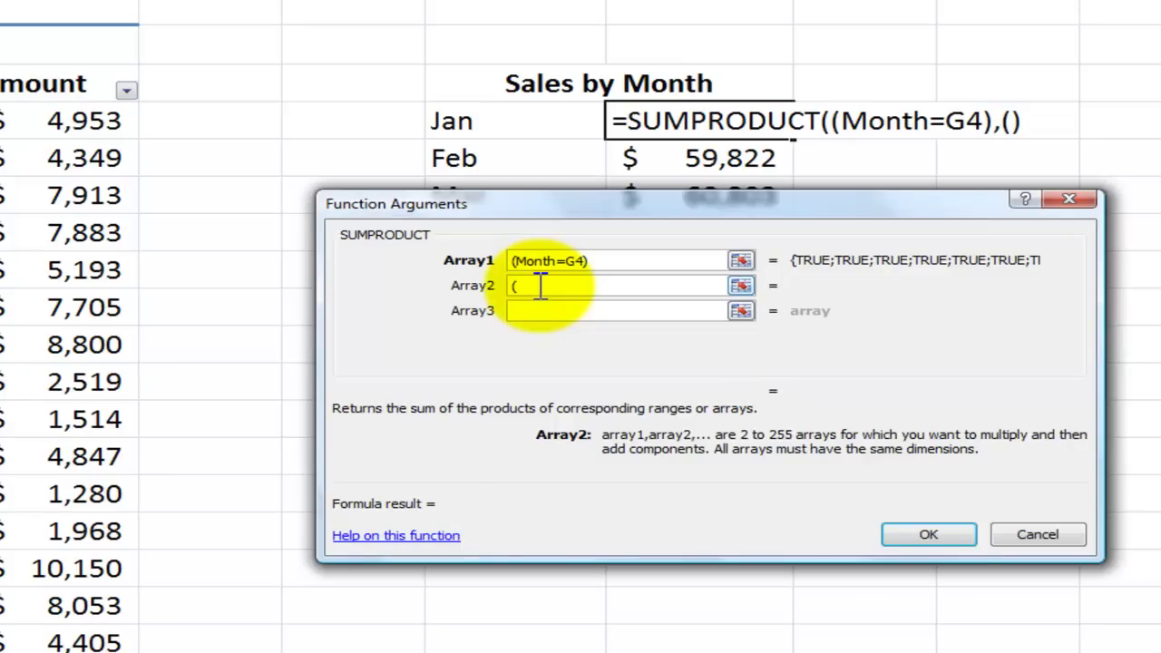
{"action": "key", "text": "F3"}
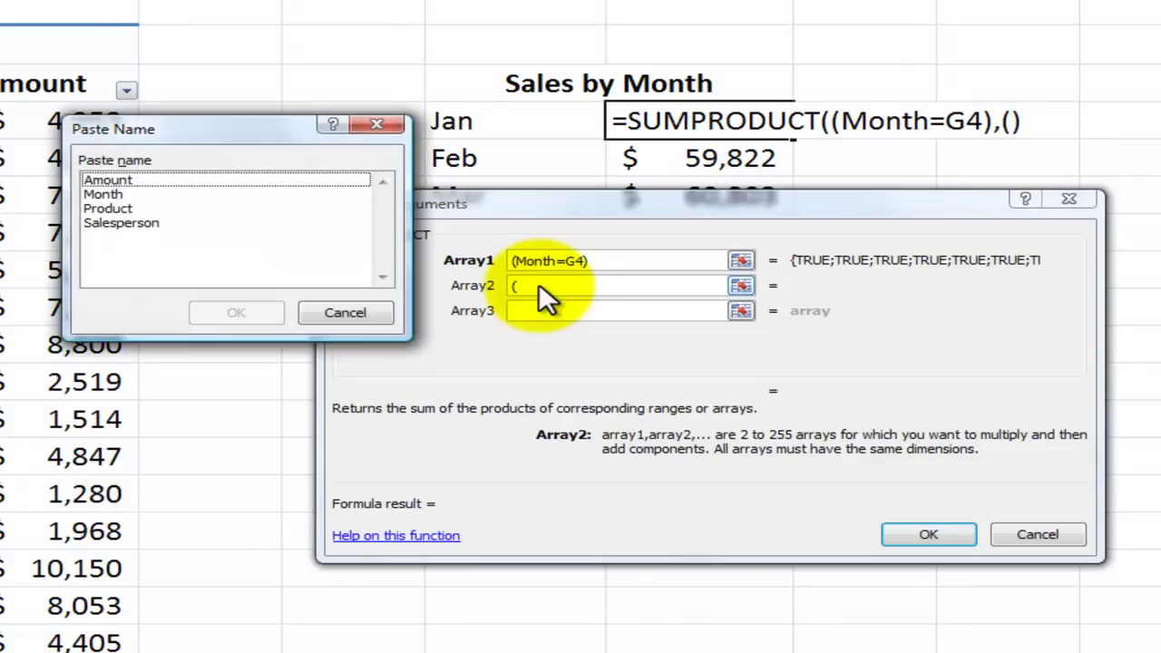
{"action": "left_click", "coordinate": [227, 180]}
{"action": "left_click", "coordinate": [238, 311]}
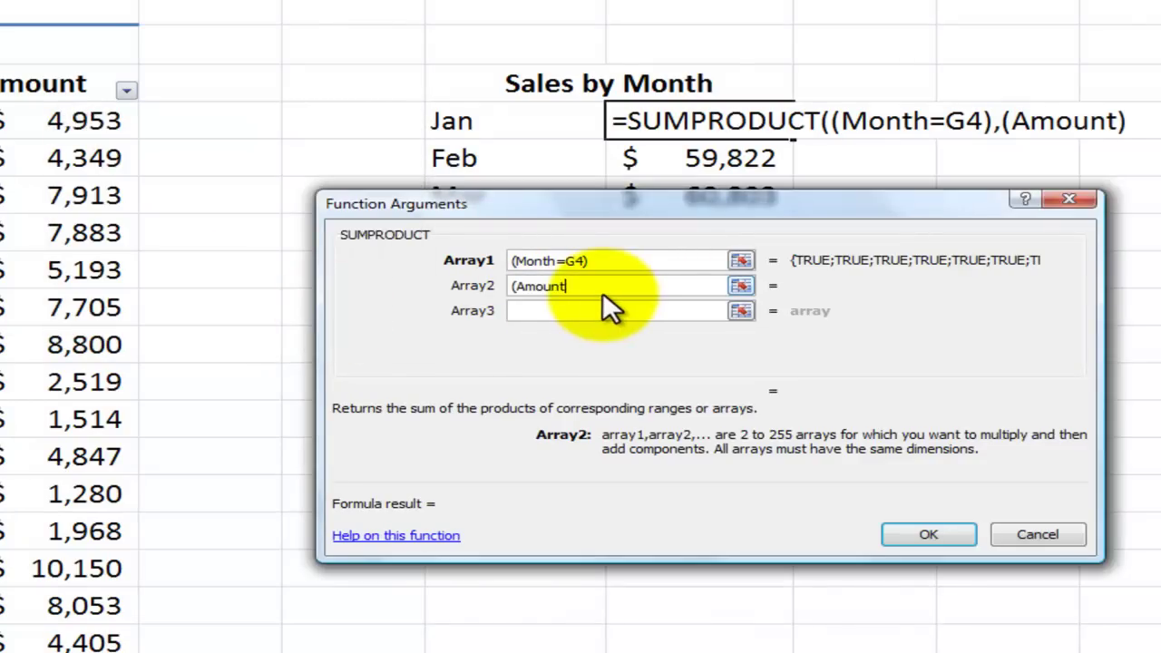
{"action": "type", "text": ")"}
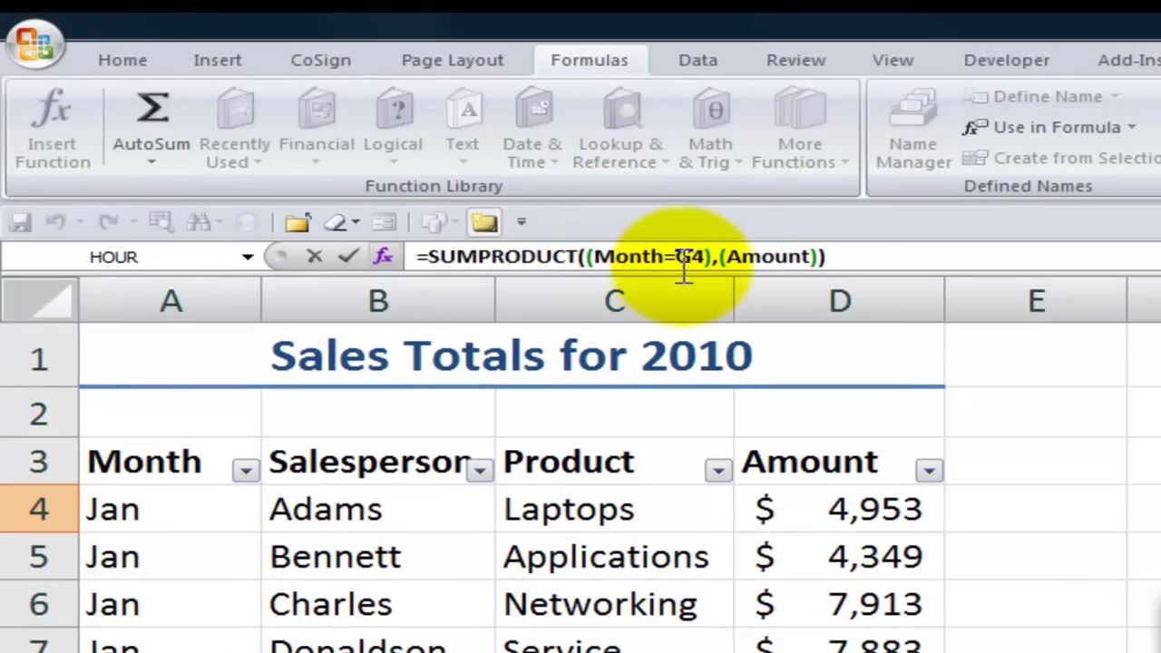
Replace the comma between the two arrays with an asterisk and enter =SUMPRODUCT((Month=G4)*(Amount)) in H4
{"action": "double_click", "coordinate": [717, 250]}
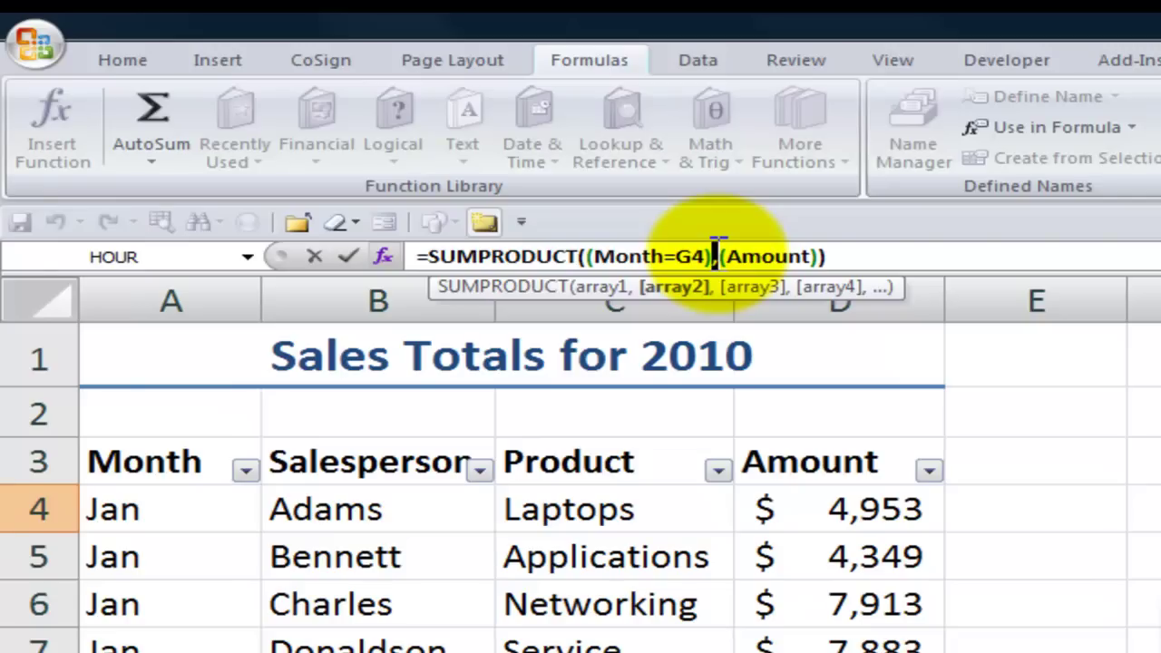
{"action": "type", "text": "*"}
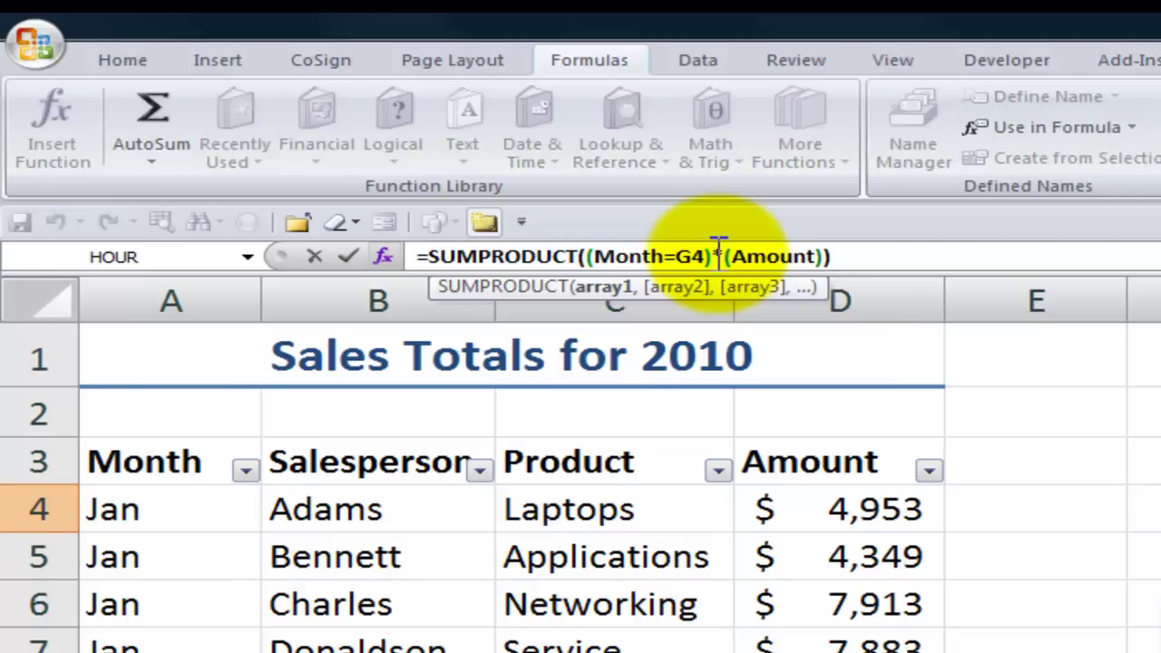
{"action": "left_click", "coordinate": [865, 256]}
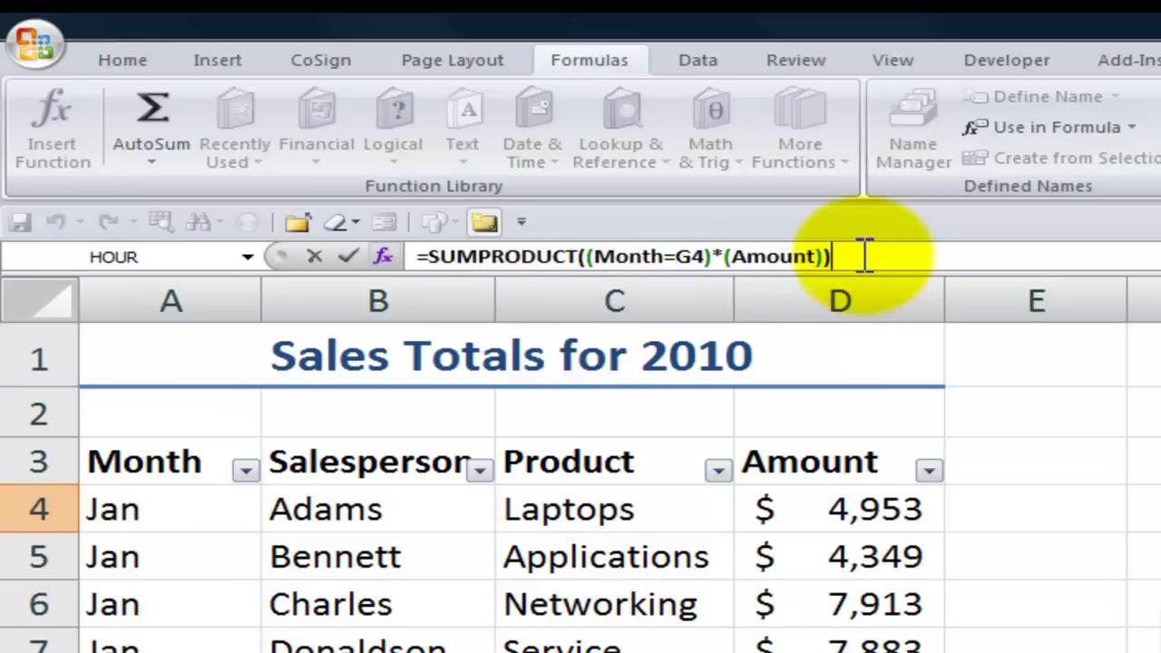
{"action": "key", "text": "ctrl+Return"}
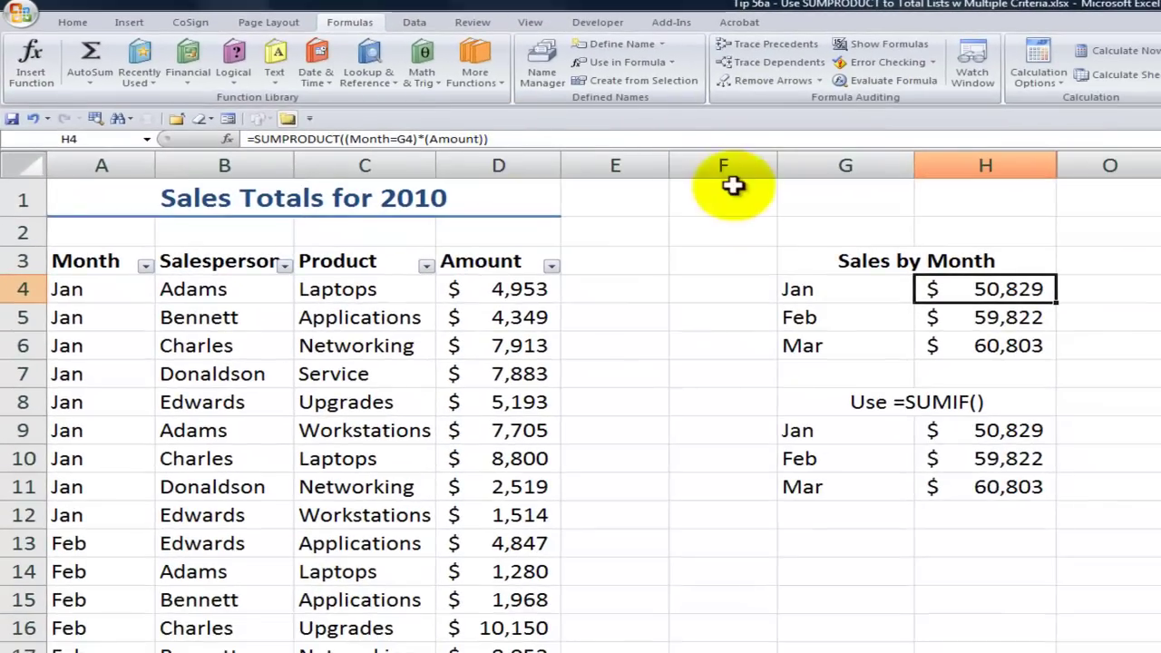
{"action": "double_click", "coordinate": [981, 289]}
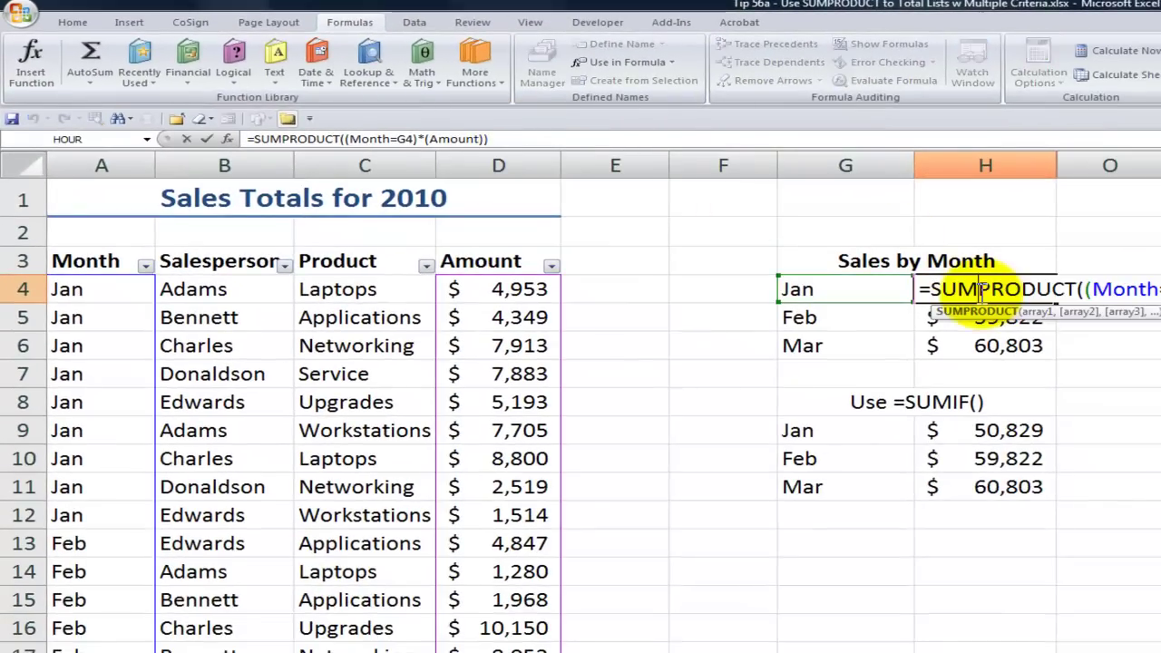
{"action": "key", "text": "Escape"}
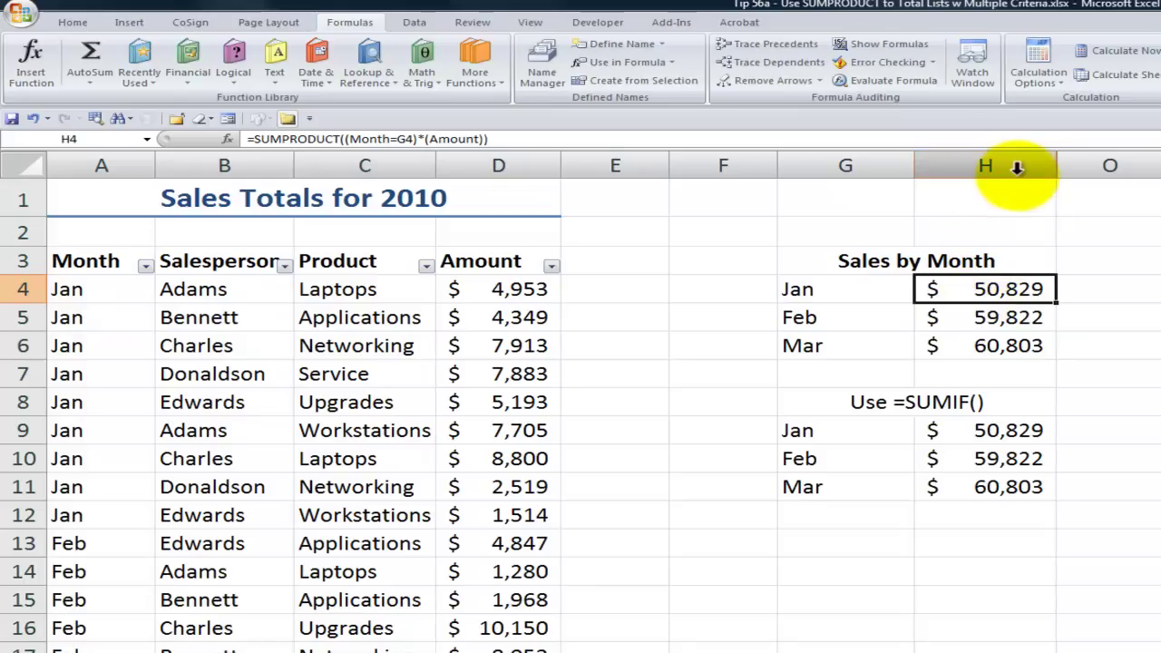
Unhide the columns between H and O
{"action": "left_click", "coordinate": [1048, 164]}
{"action": "left_click_drag", "start_coordinate": [1051, 164], "coordinate": [1127, 175]}
{"action": "right_click", "coordinate": [1127, 175]}
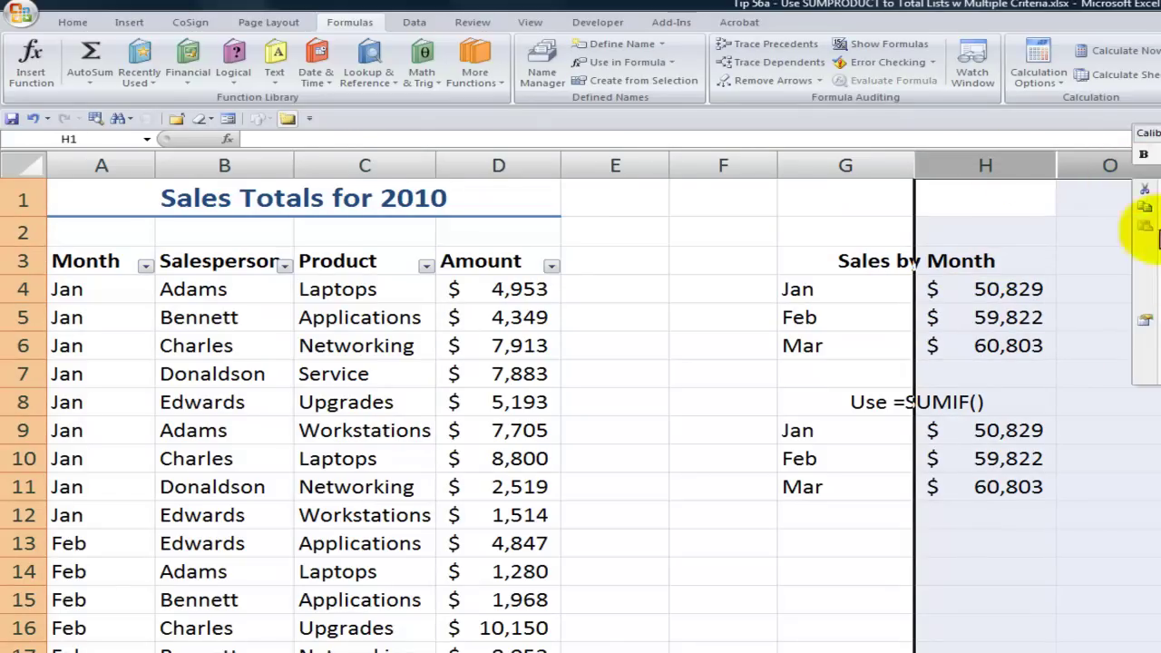
{"action": "left_click", "coordinate": [1147, 374]}
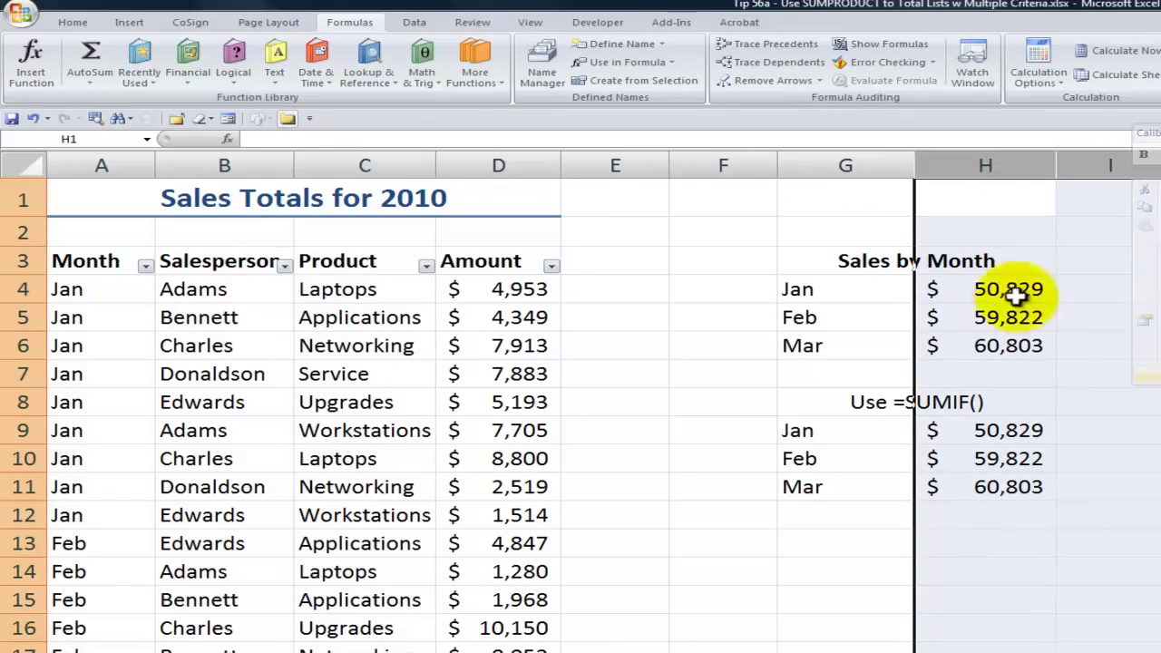
Hide columns F through H, which hold the Sales by Month totals
{"action": "left_click_drag", "start_coordinate": [741, 166], "coordinate": [943, 172]}
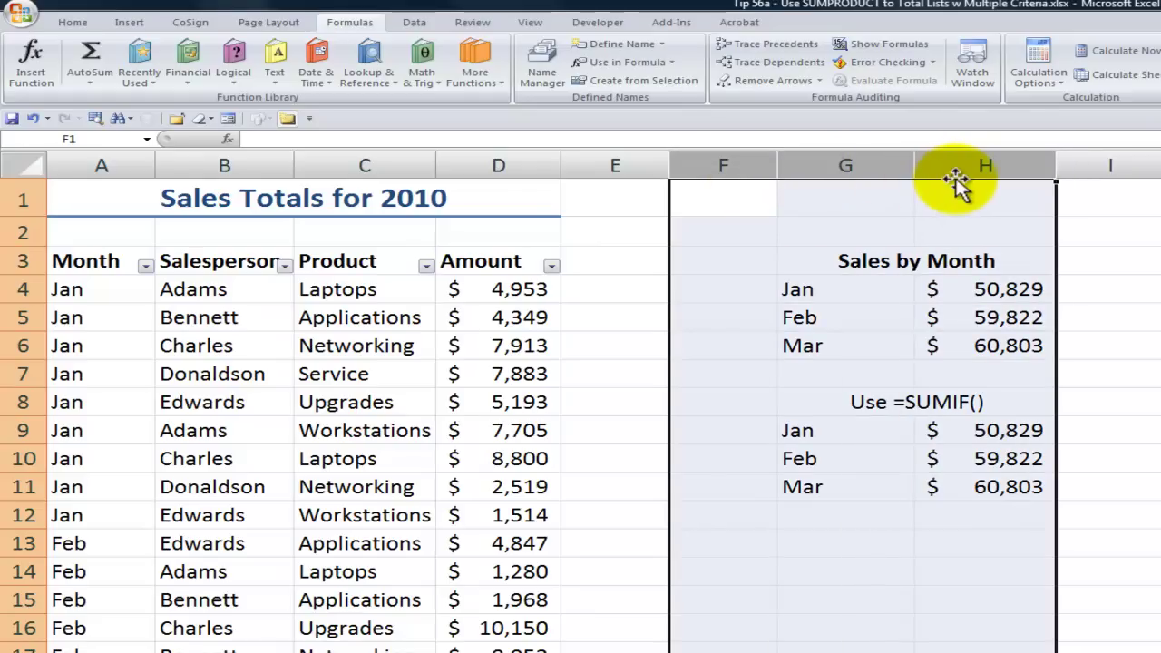
{"action": "right_click", "coordinate": [947, 172]}
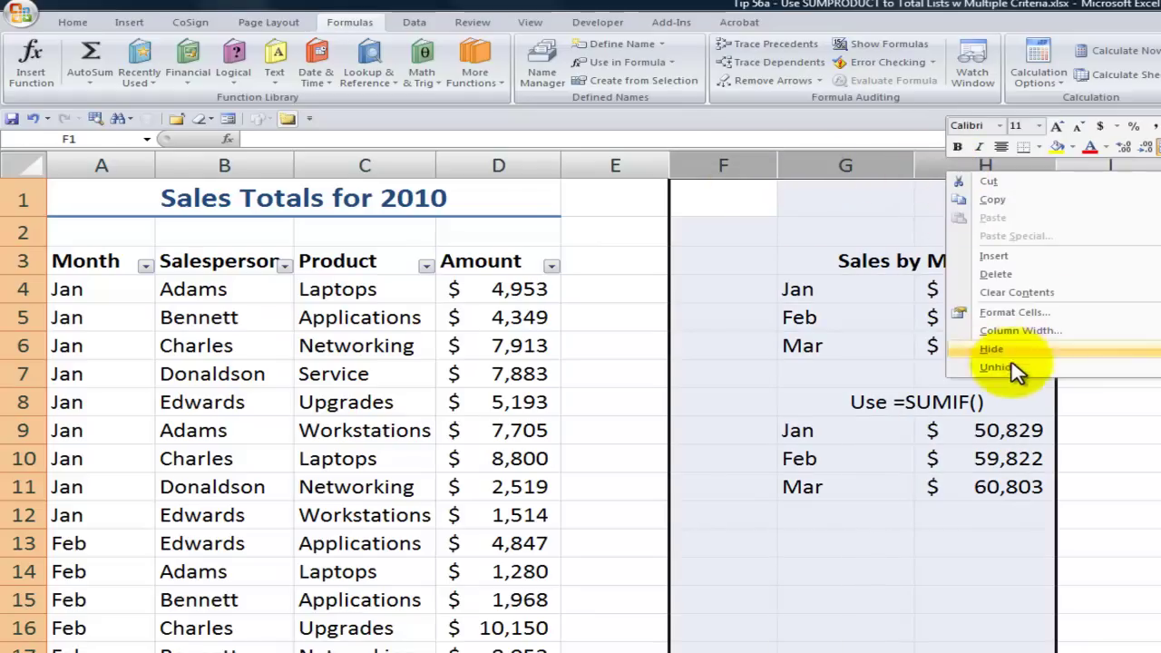
{"action": "left_click", "coordinate": [993, 349]}
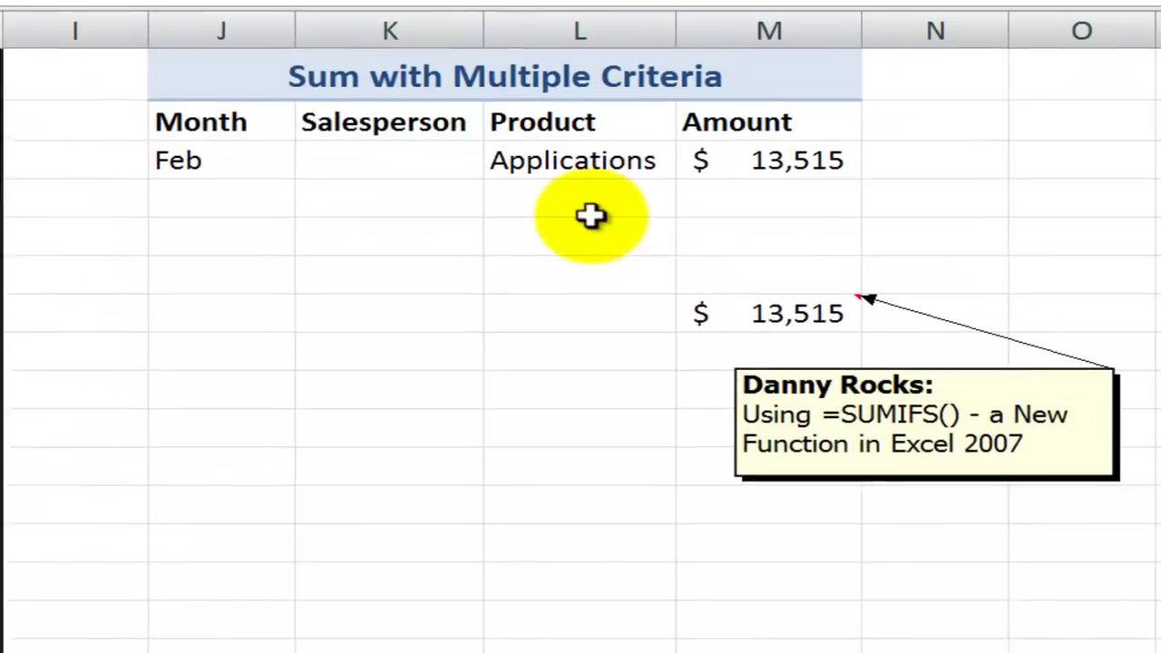
Examine the sum range, first criteria range and first criterion of the SUMIFS formula in M7 under Sum with Multiple Criteria
{"action": "left_click", "coordinate": [782, 313]}
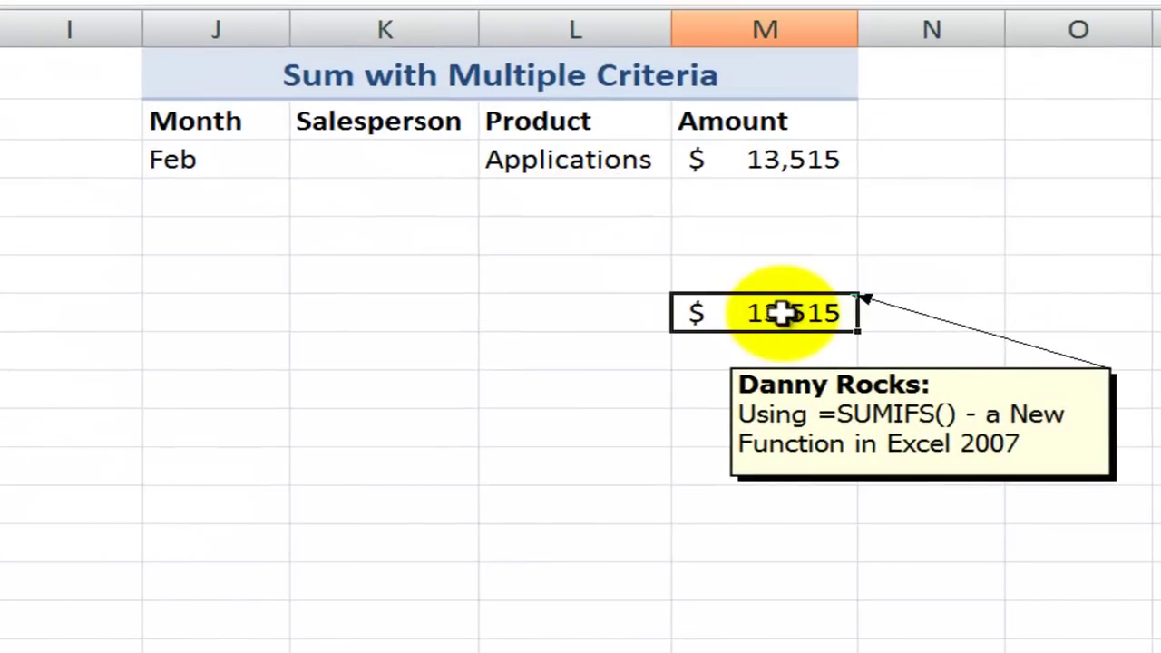
{"action": "double_click", "coordinate": [782, 313]}
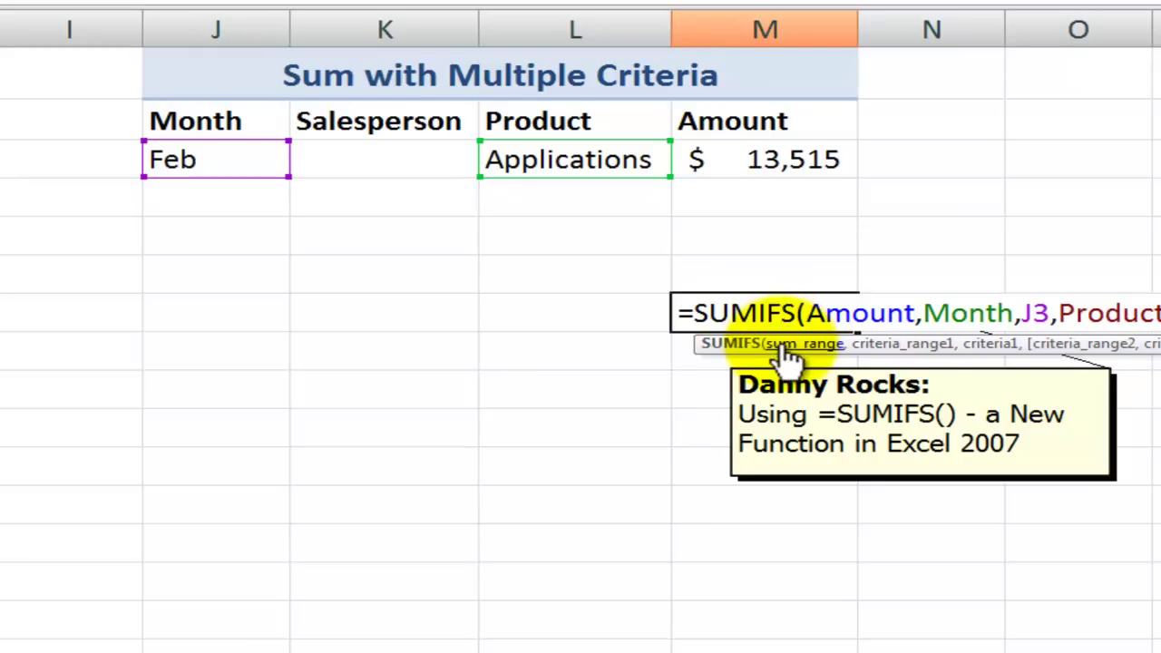
{"action": "left_click", "coordinate": [790, 345]}
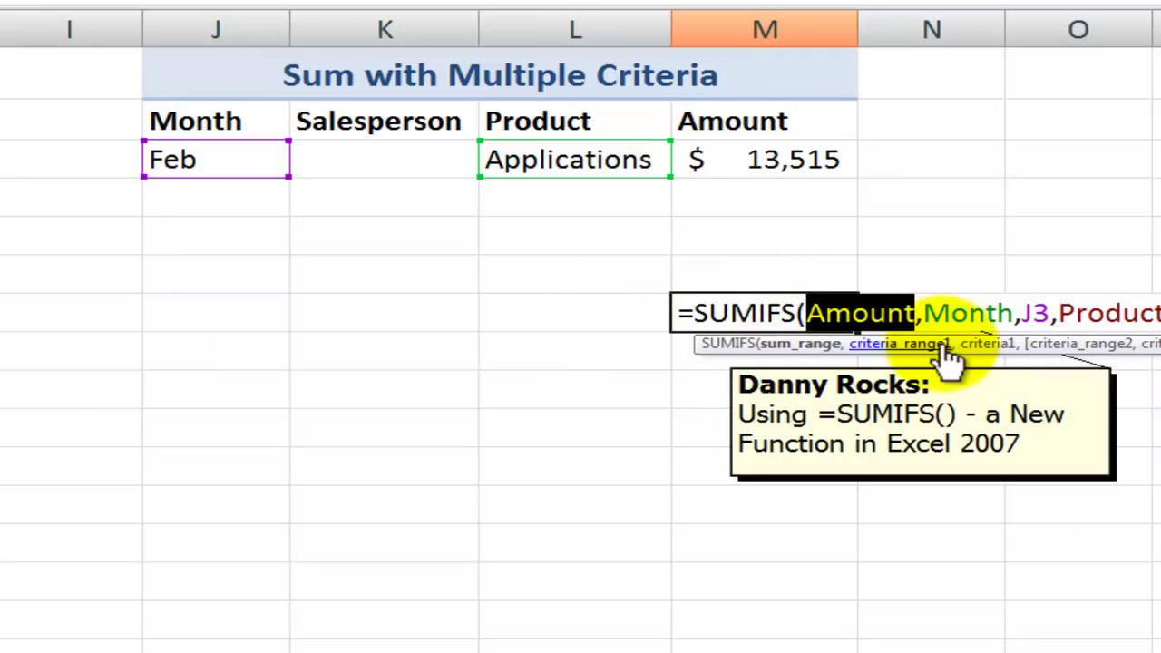
{"action": "left_click", "coordinate": [988, 347]}
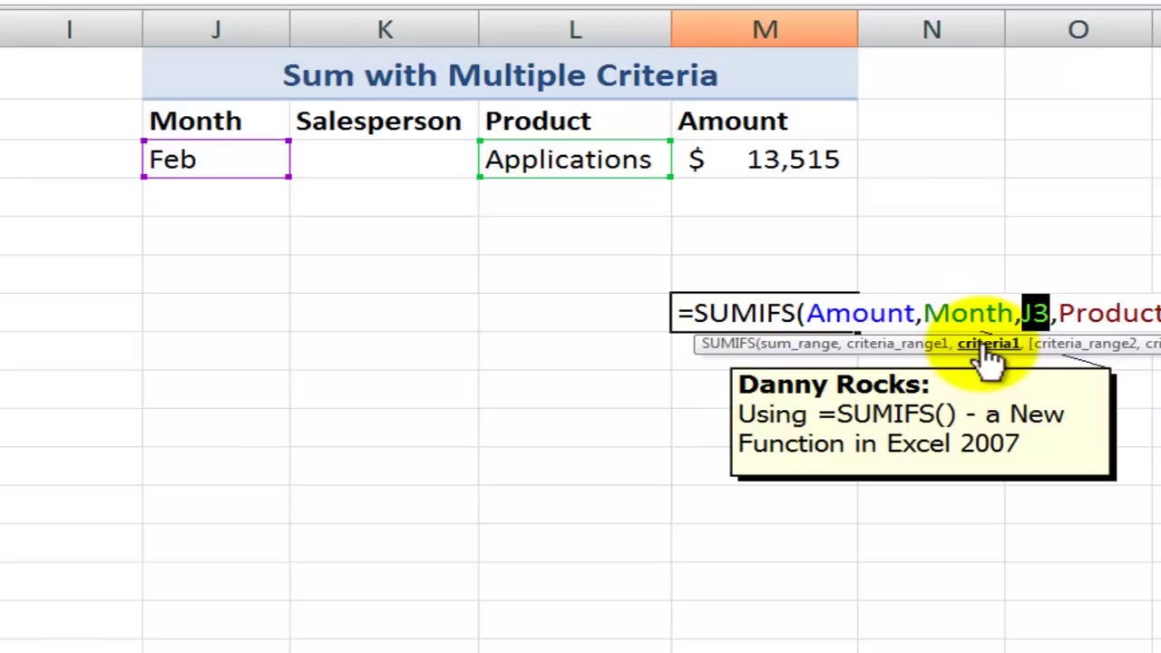
{"action": "left_click", "coordinate": [930, 349]}
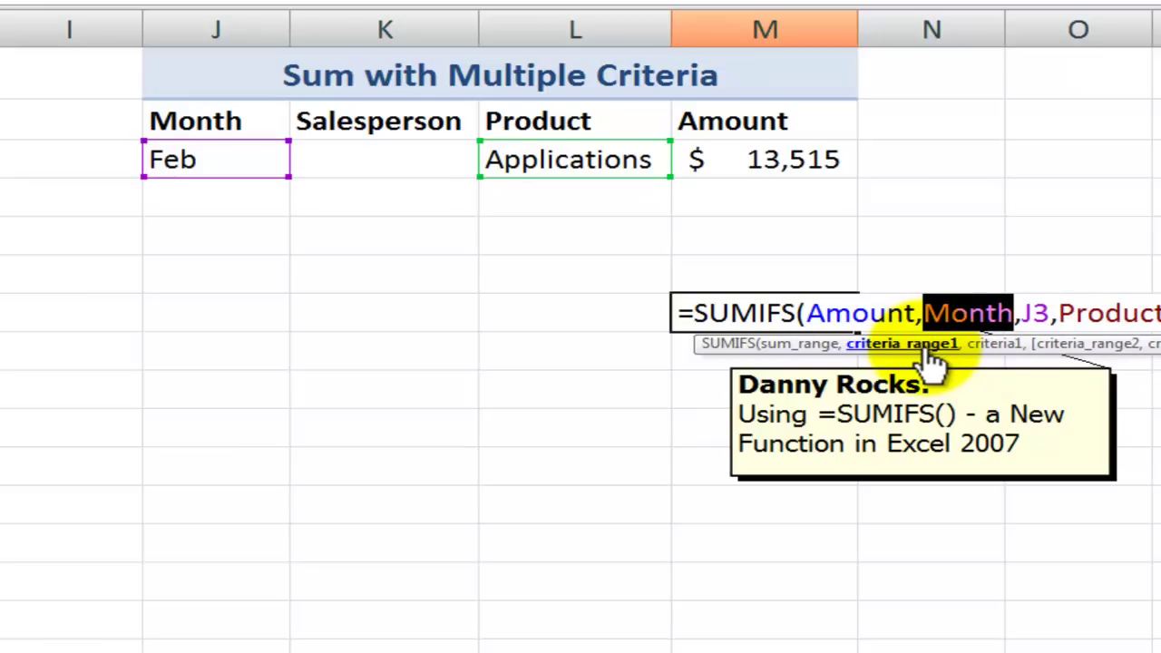
{"action": "key", "text": "Return"}
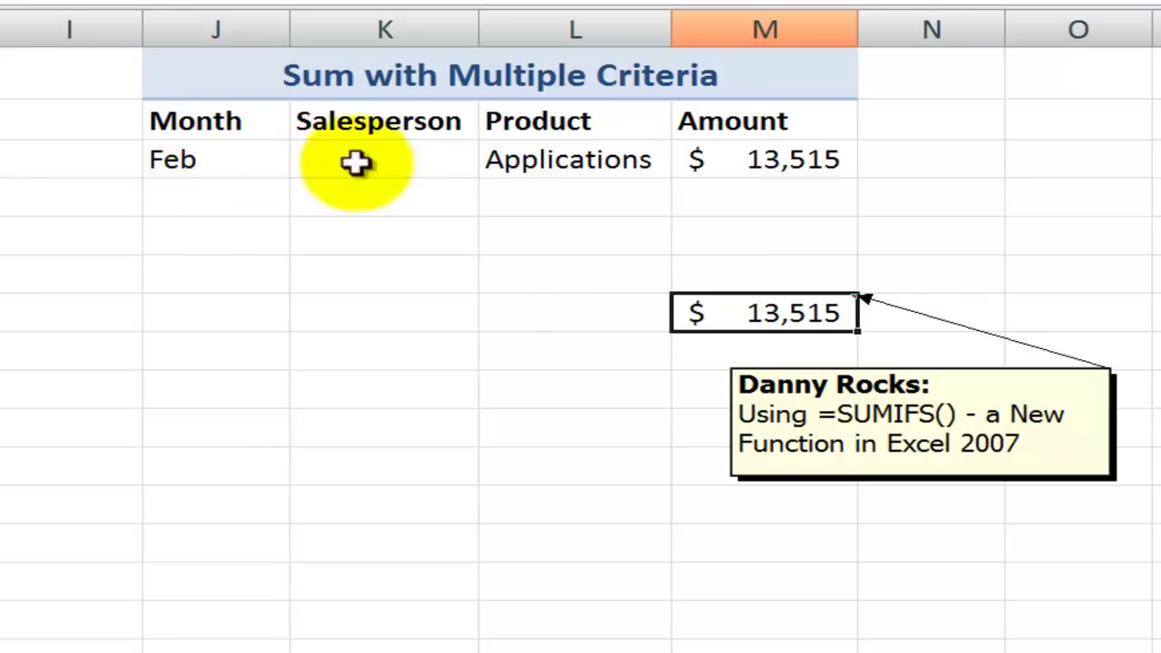
Examine the array argument of the SUMPRODUCT formula in M3 under Amount
{"action": "left_click", "coordinate": [758, 156]}
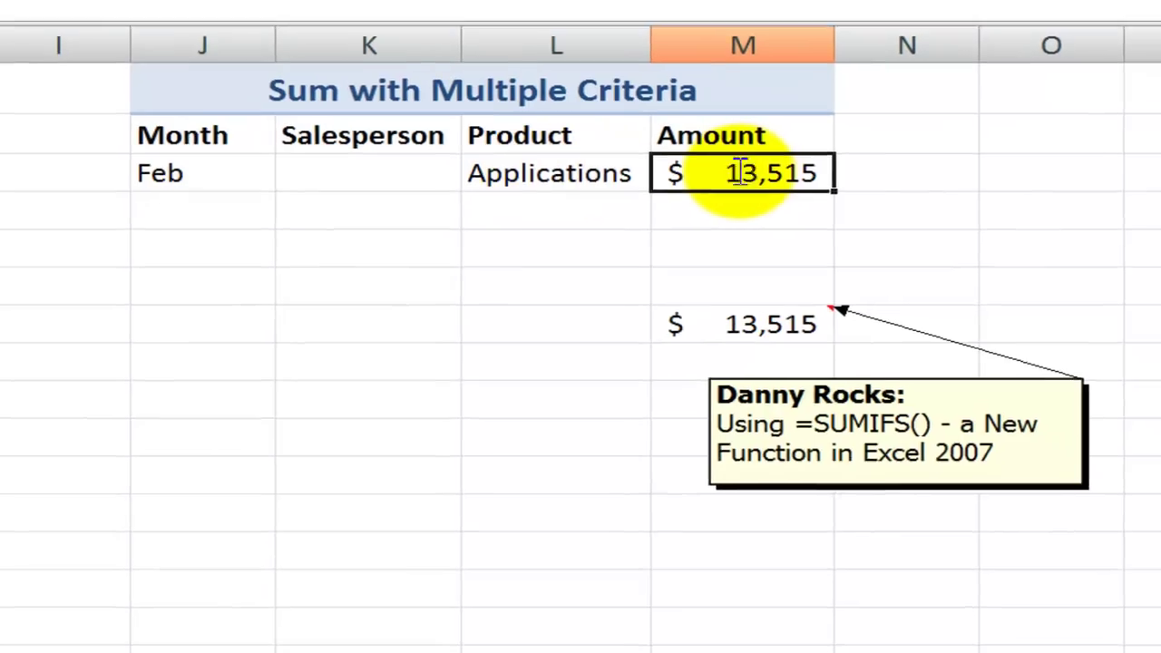
{"action": "double_click", "coordinate": [739, 172]}
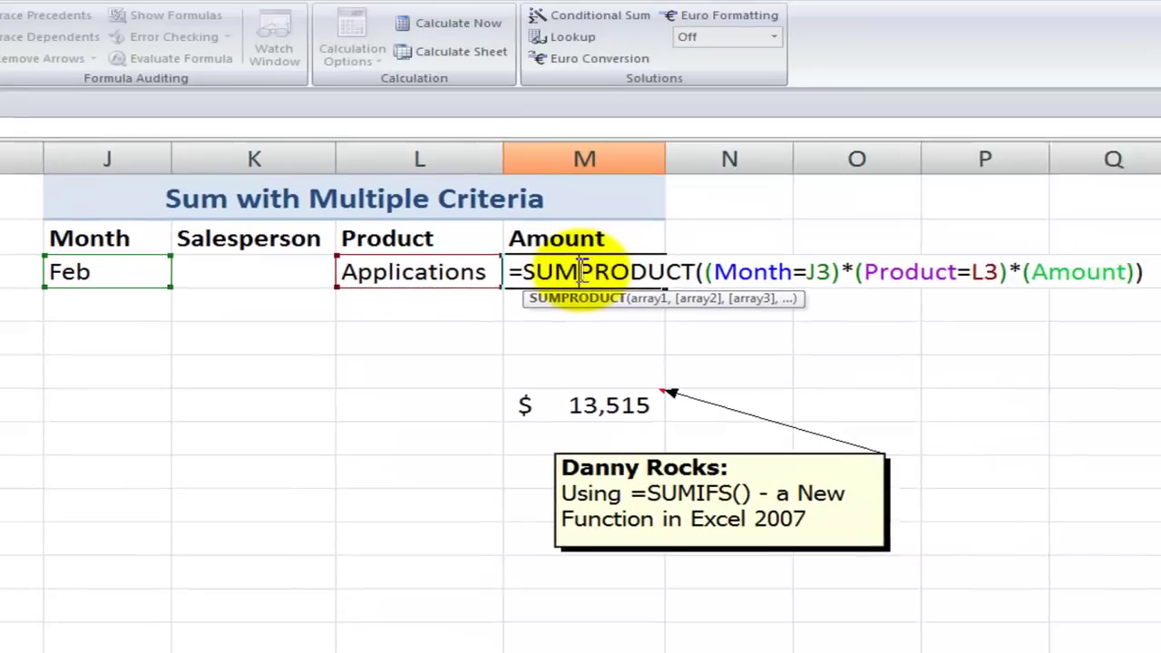
{"action": "left_click", "coordinate": [625, 313]}
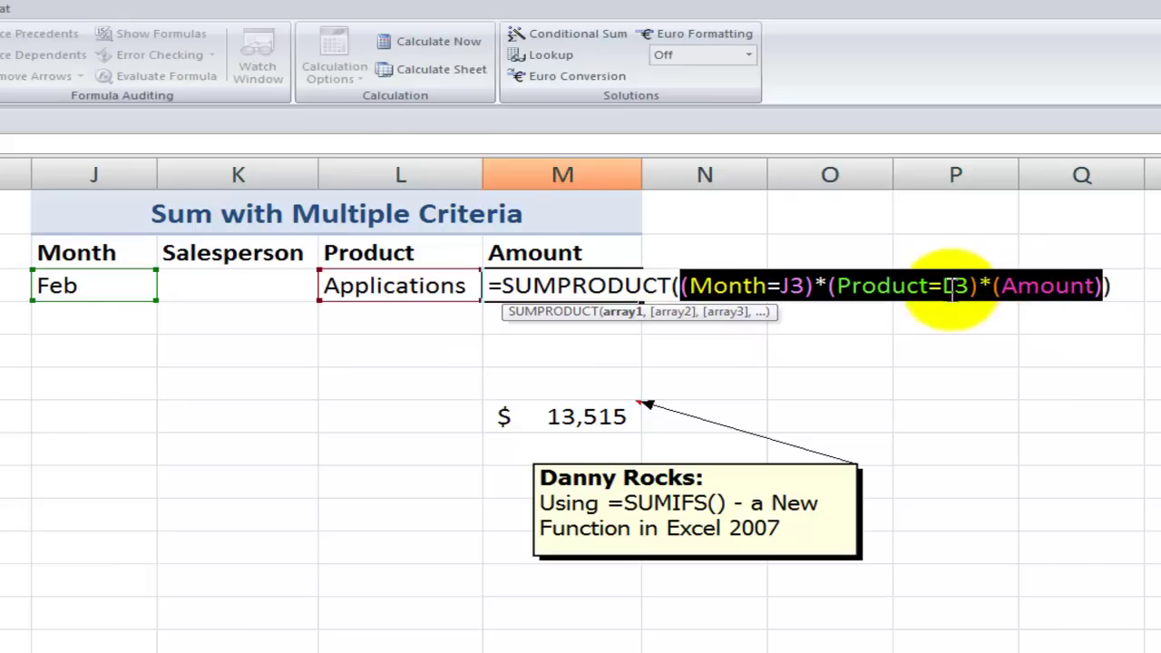
{"action": "key", "text": "ctrl+Return"}
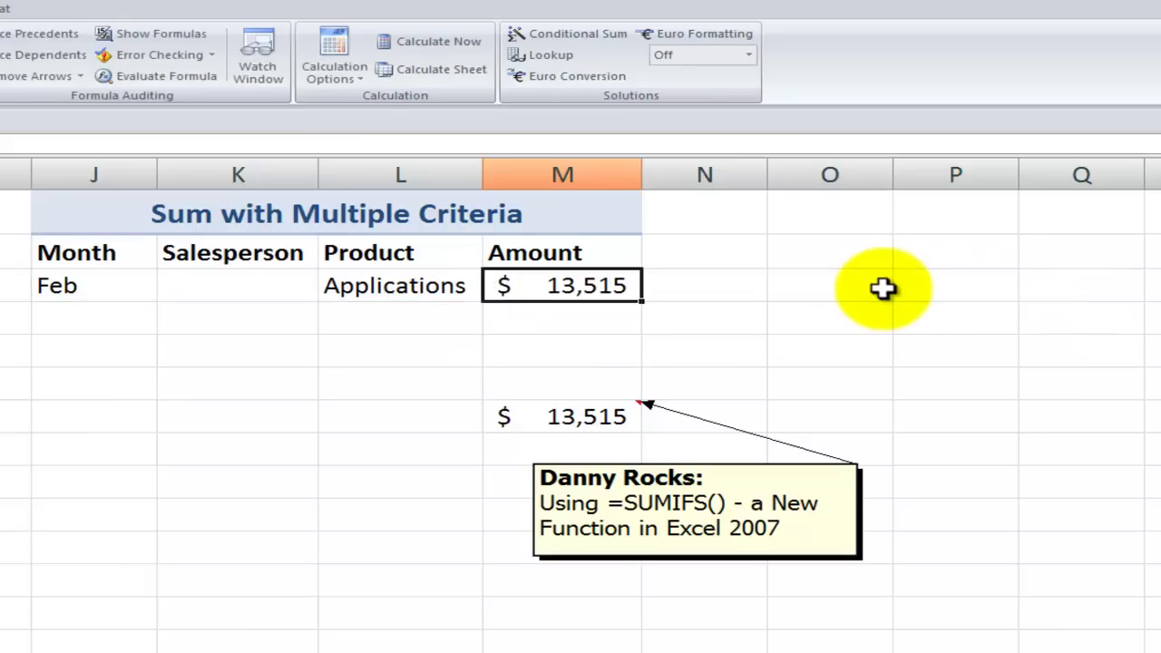
Clear the formula in M3 and start a new SUMPRODUCT there with its function arguments open for entry
{"action": "key", "text": "Delete"}
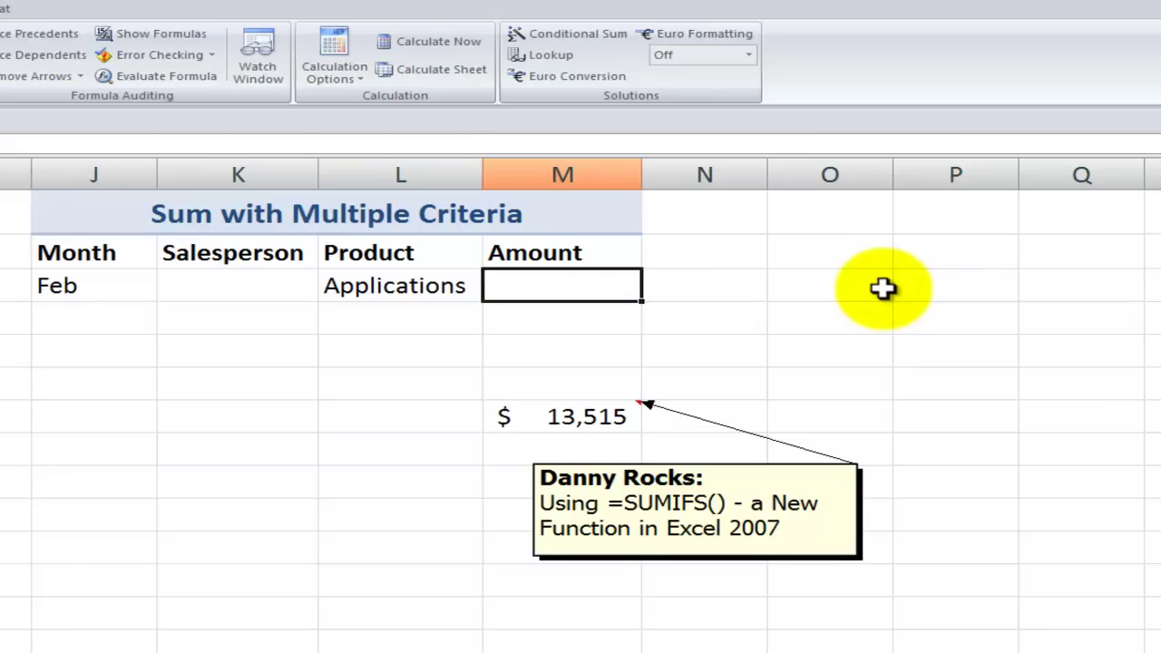
{"action": "type", "text": "=su"}
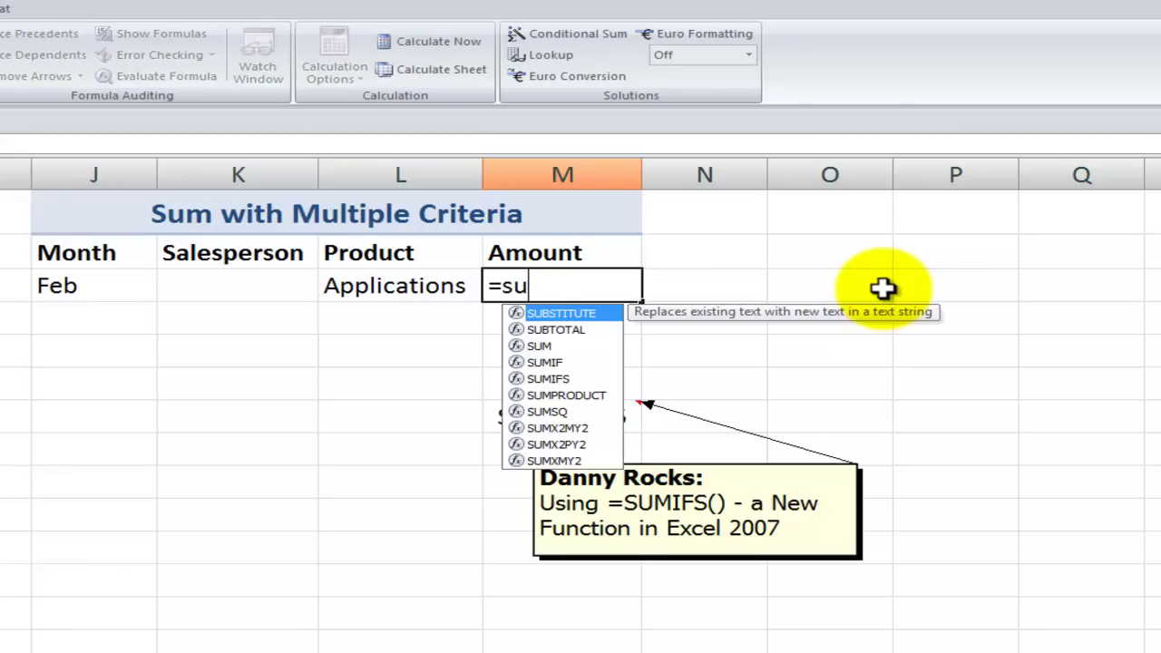
{"action": "type", "text": "mp"}
{"action": "key", "text": "Tab"}
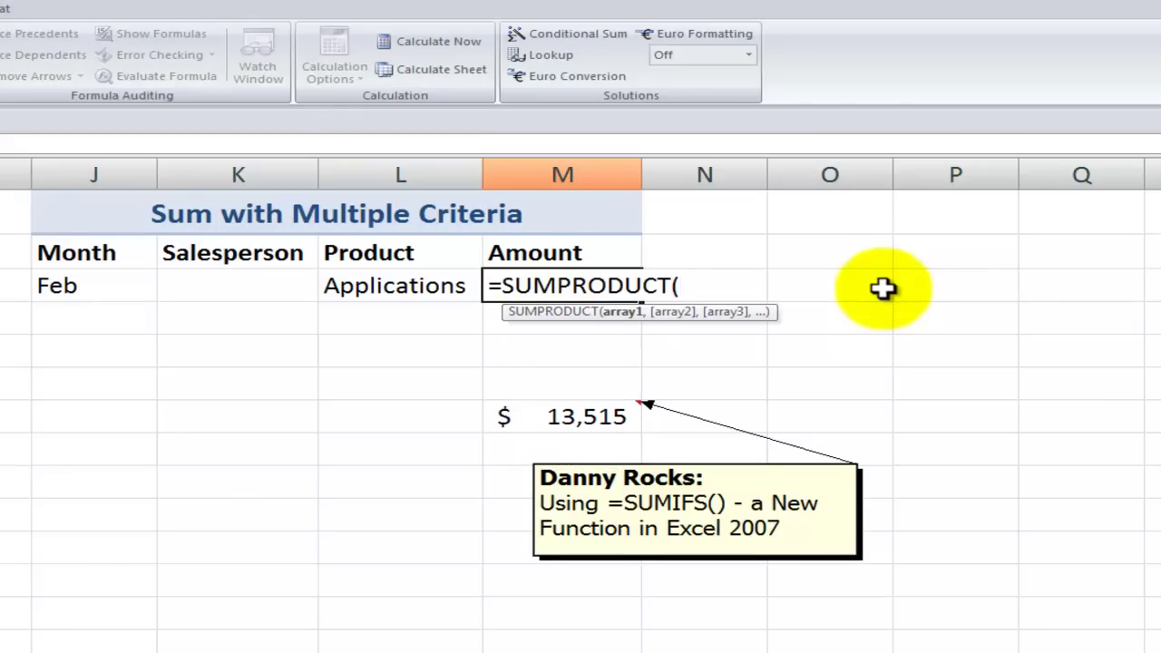
{"action": "key", "text": "ctrl+a"}
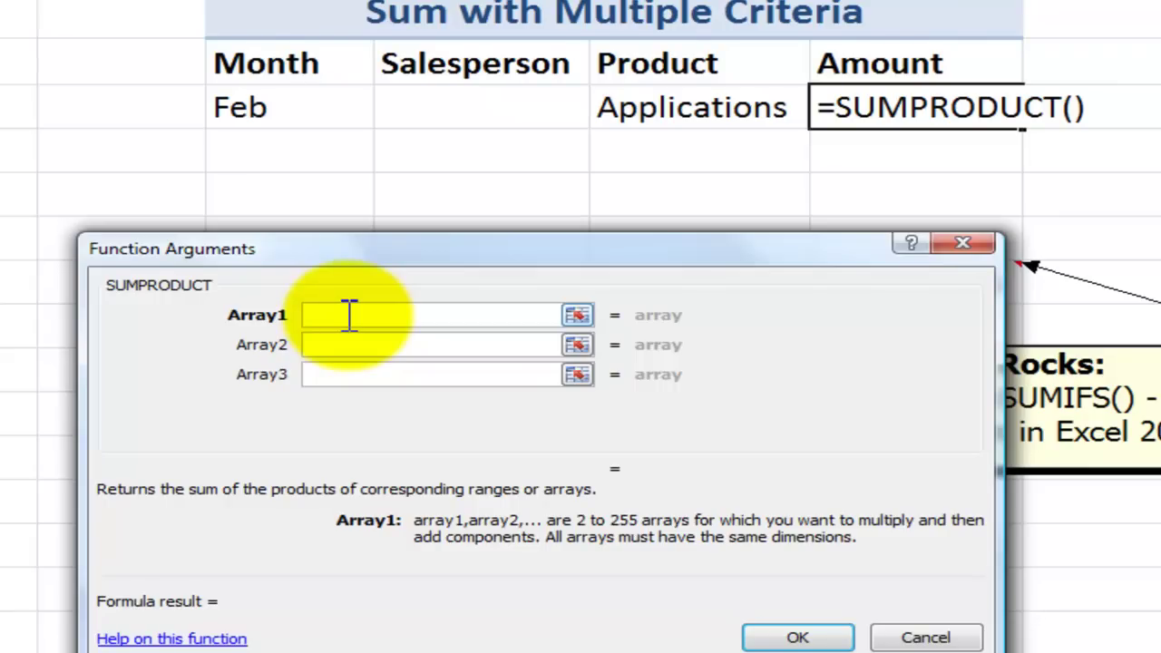
Set the Array1 argument to (Month=J3), using the named range Month and the month criterion cell
{"action": "key", "text": "F3"}
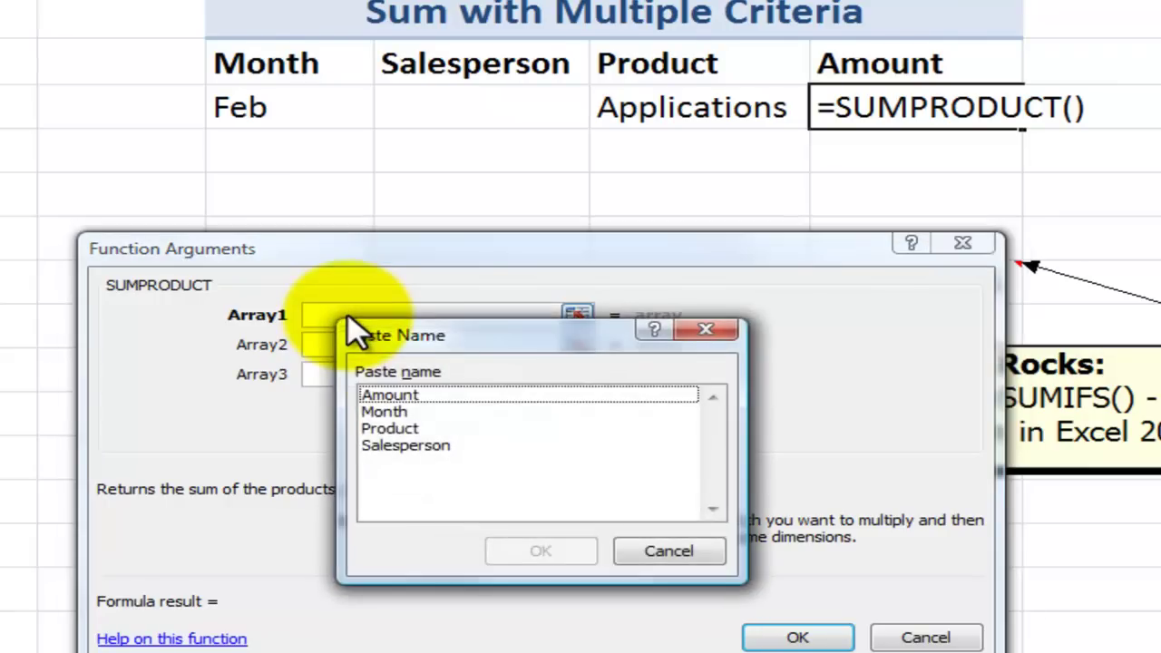
{"action": "left_click", "coordinate": [399, 413]}
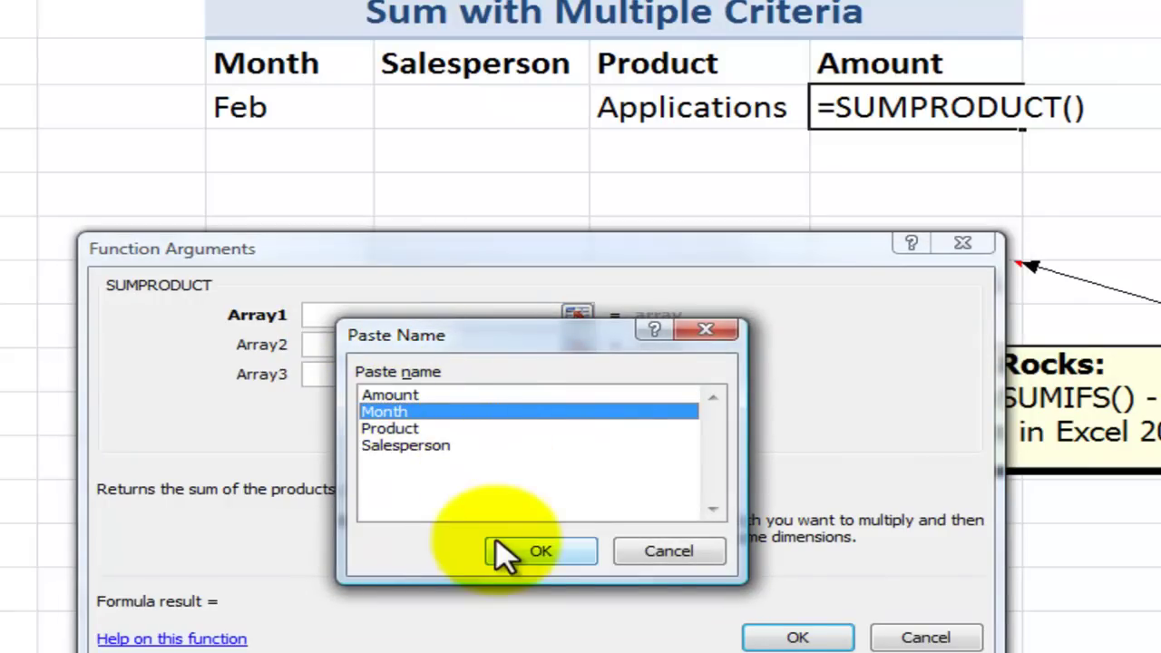
{"action": "left_click", "coordinate": [526, 551]}
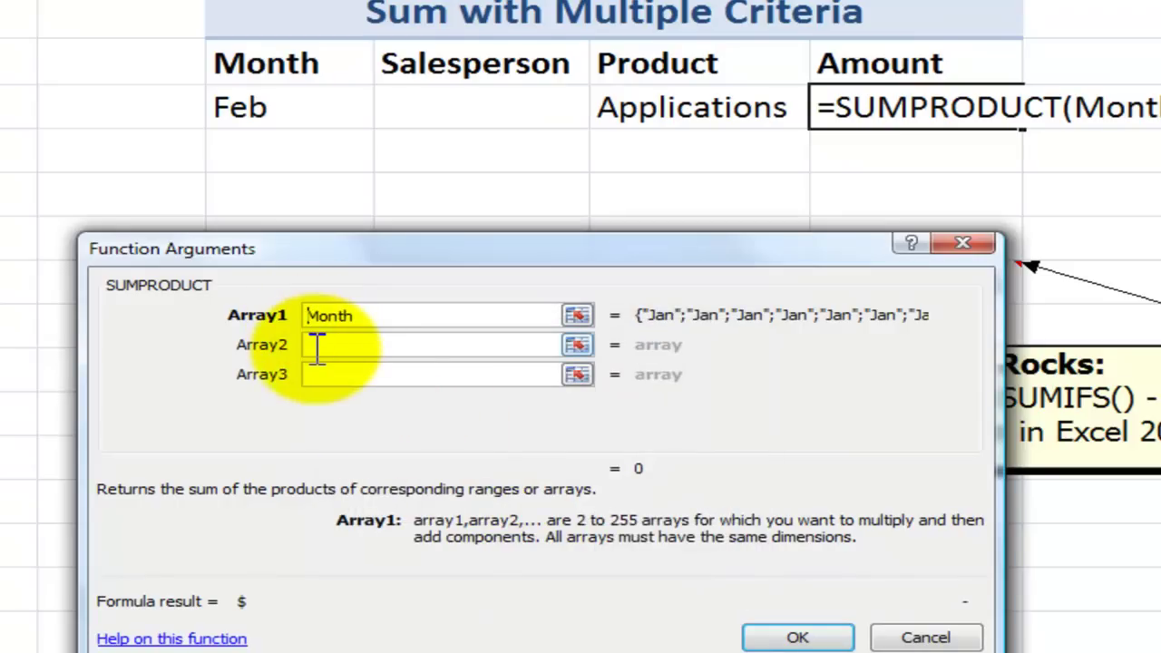
{"action": "type", "text": "("}
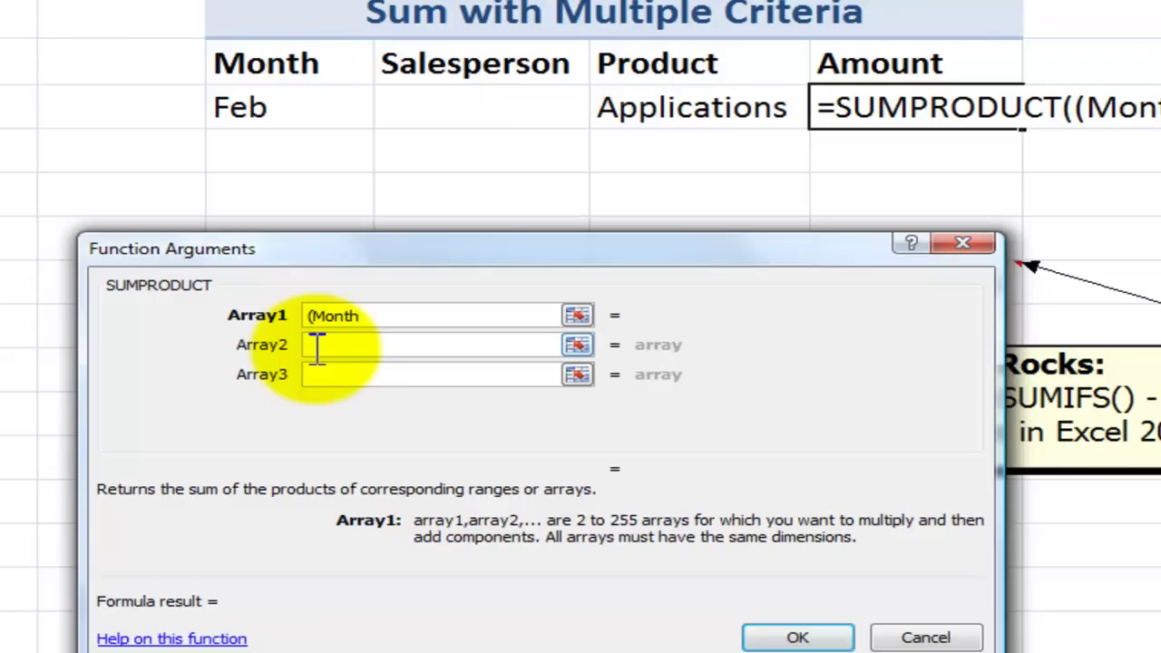
{"action": "left_click", "coordinate": [301, 108]}
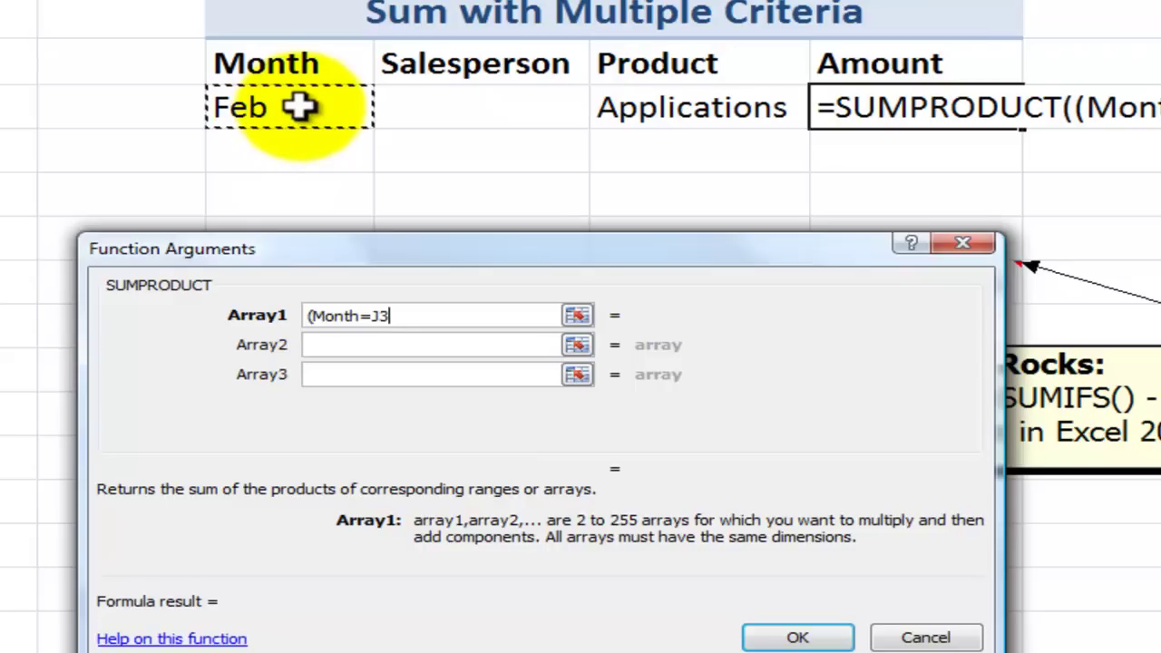
{"action": "type", "text": ")"}
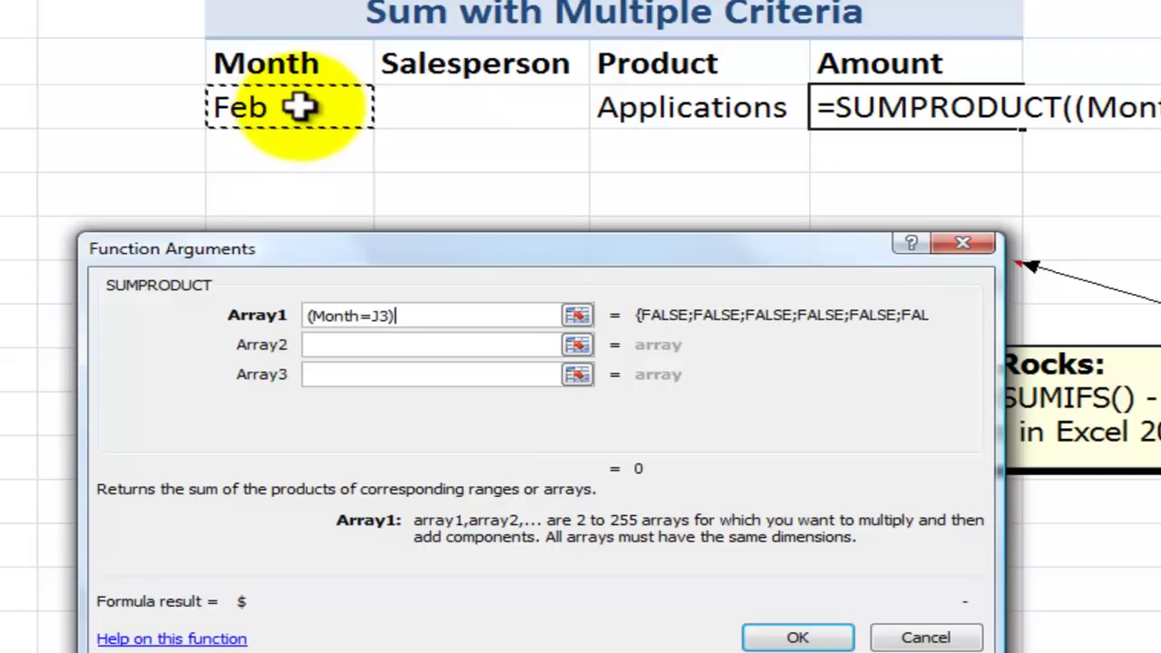
Set the Array2 argument to (Product=L3), using the named range Product and the product criterion cell
{"action": "left_click", "coordinate": [329, 349]}
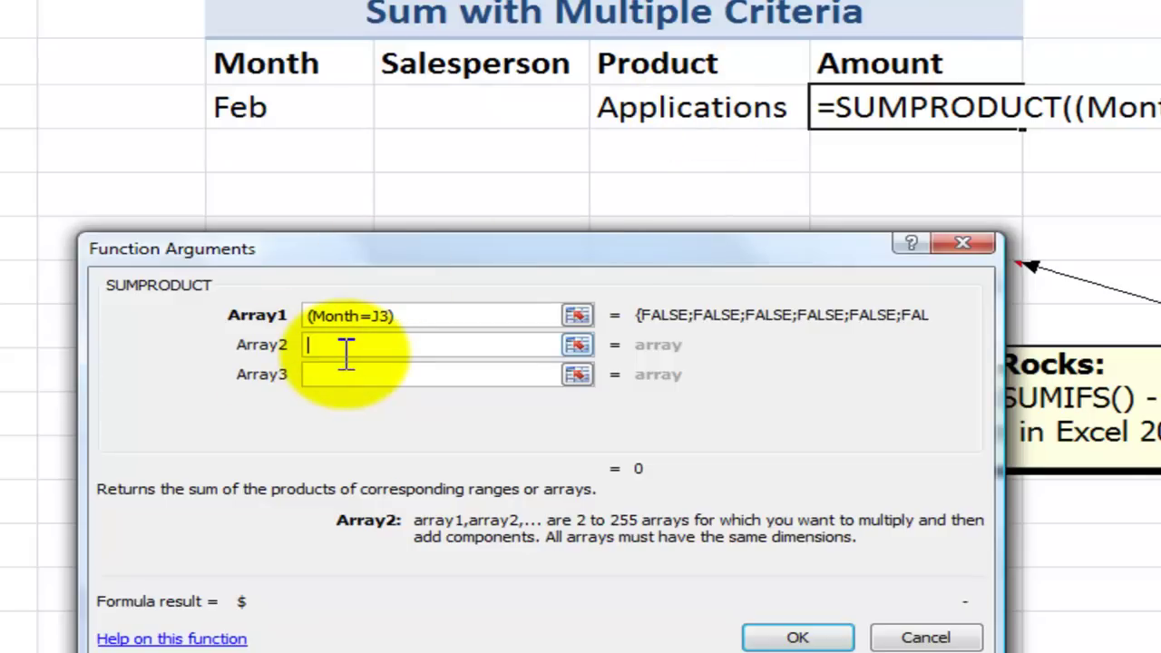
{"action": "key", "text": "F3"}
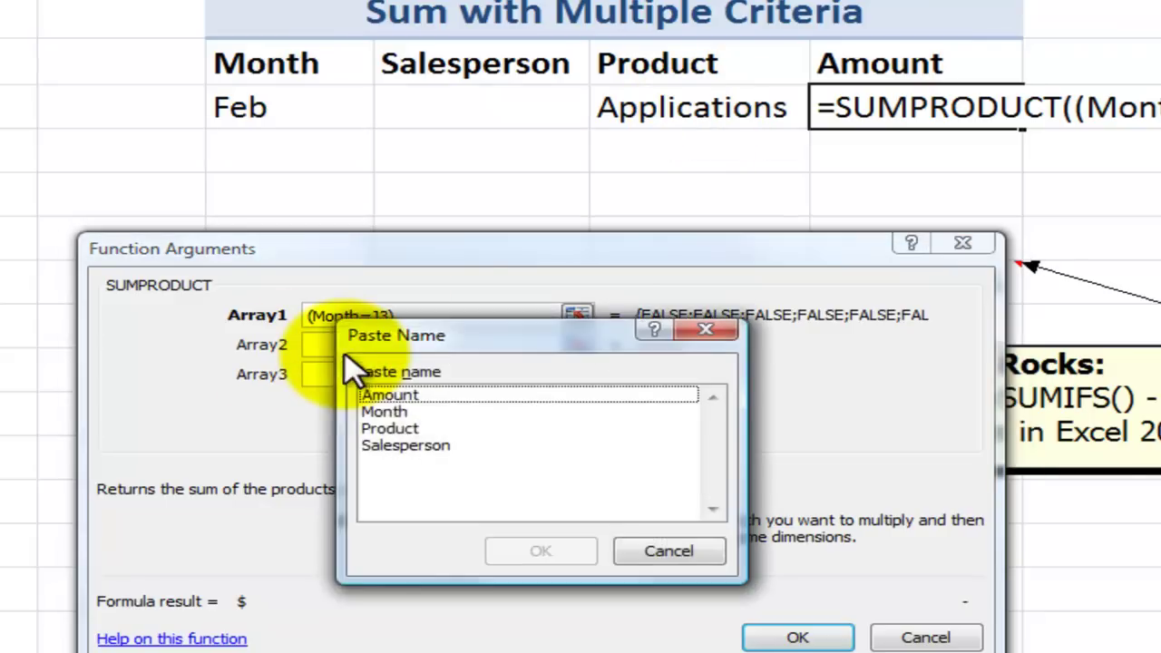
{"action": "left_click", "coordinate": [405, 431]}
{"action": "left_click", "coordinate": [540, 551]}
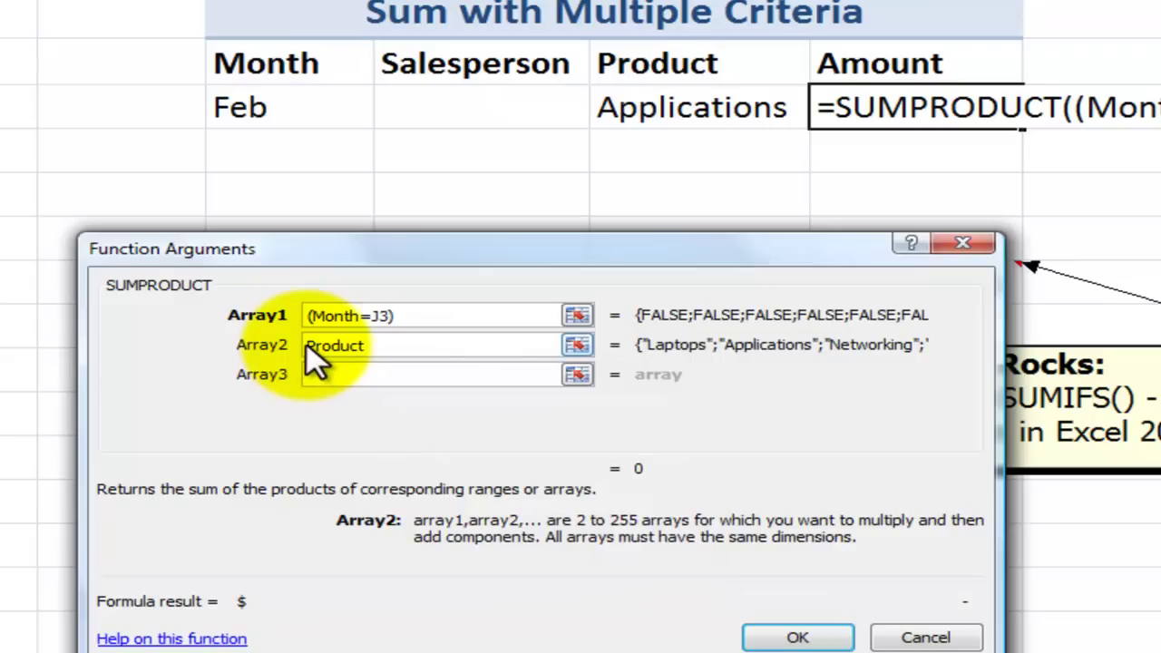
{"action": "left_click", "coordinate": [310, 345]}
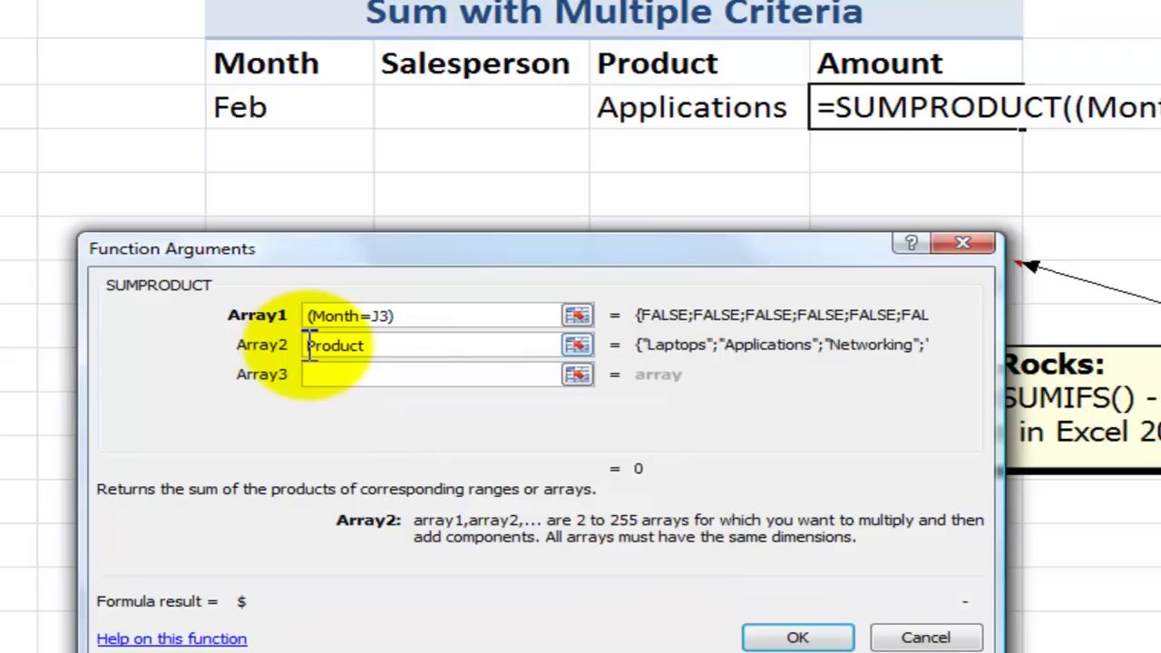
{"action": "type", "text": "("}
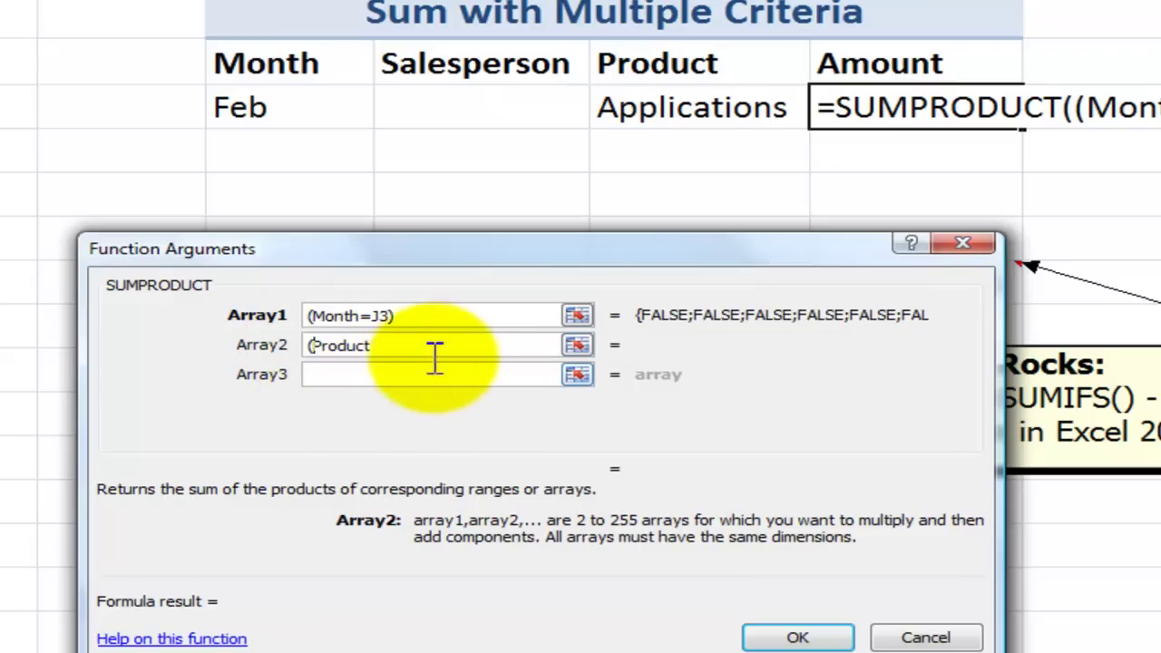
{"action": "left_click", "coordinate": [414, 344]}
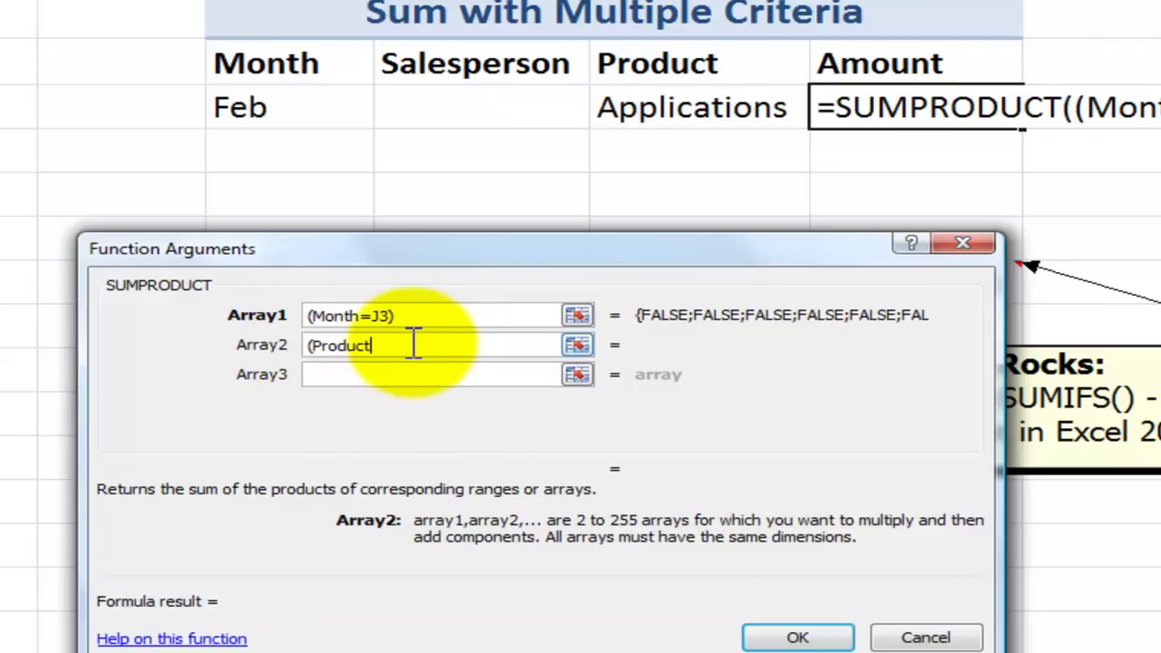
{"action": "left_click", "coordinate": [690, 108]}
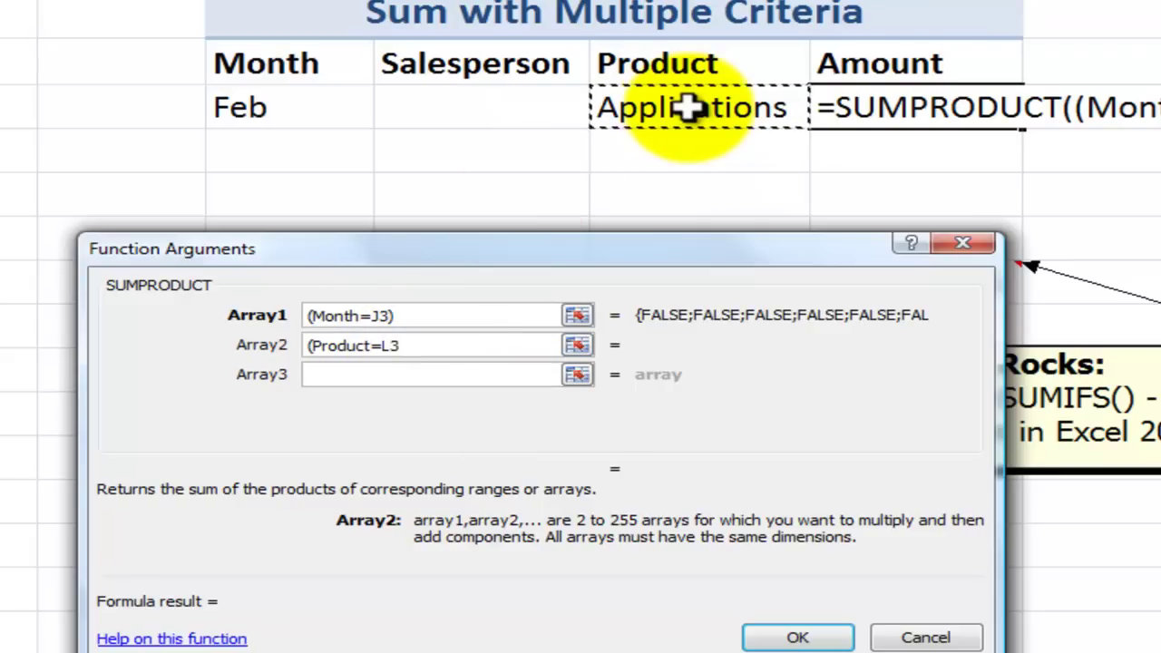
{"action": "type", "text": ")"}
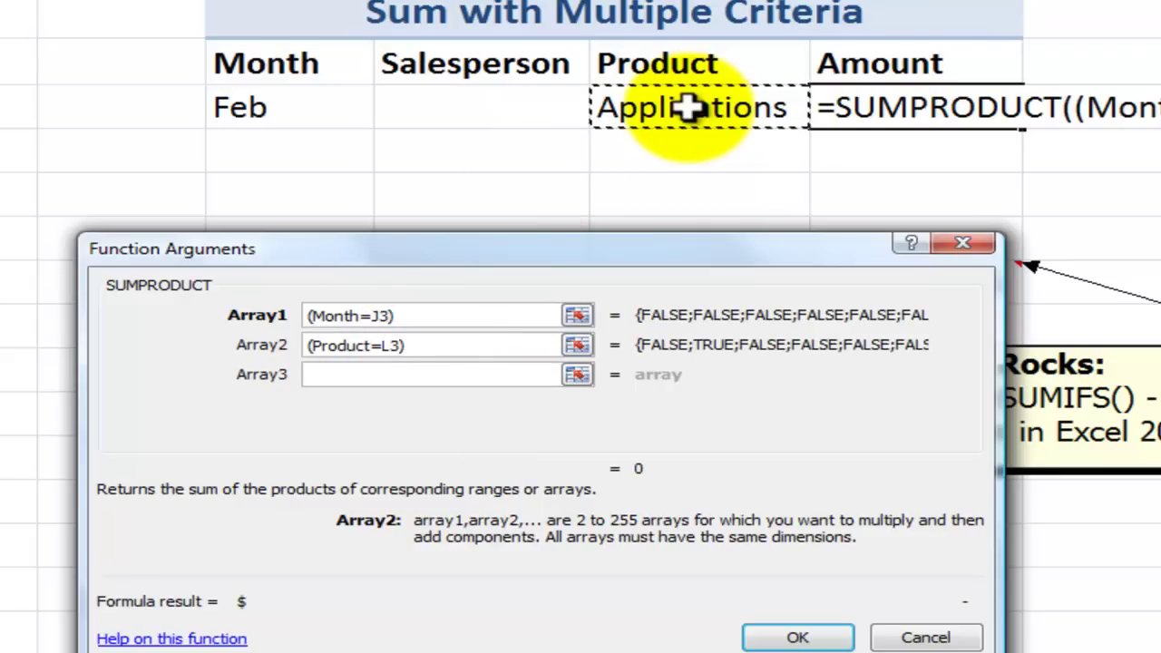
Set the Array3 argument to (Amount), using the named range Amount
{"action": "left_click", "coordinate": [327, 375]}
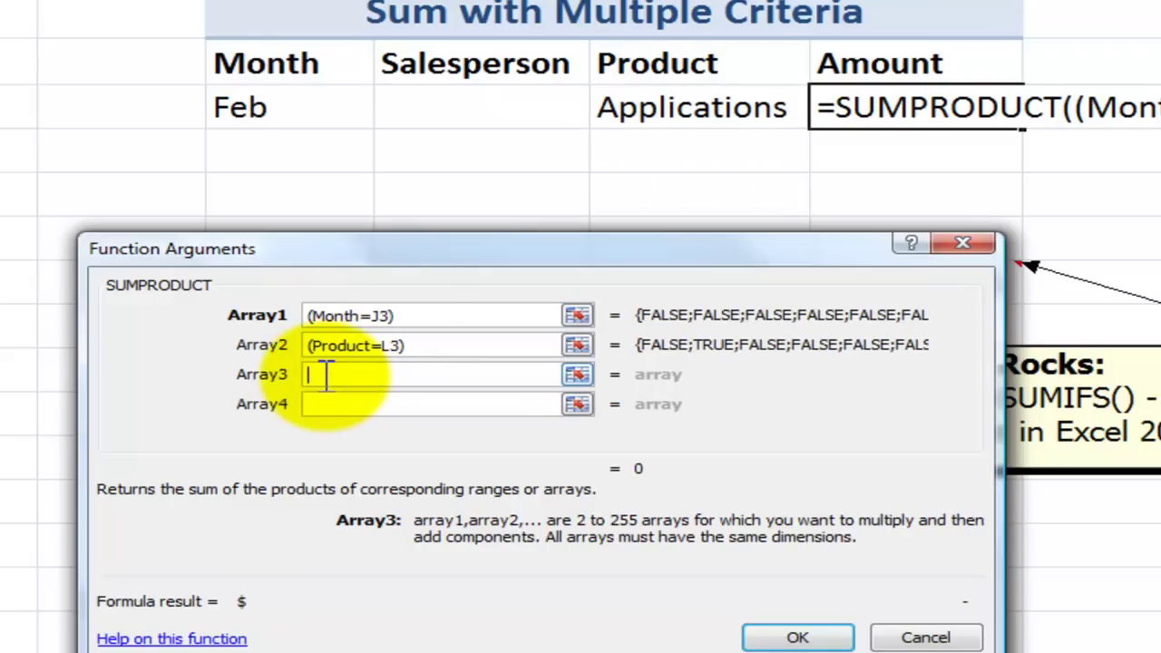
{"action": "type", "text": "("}
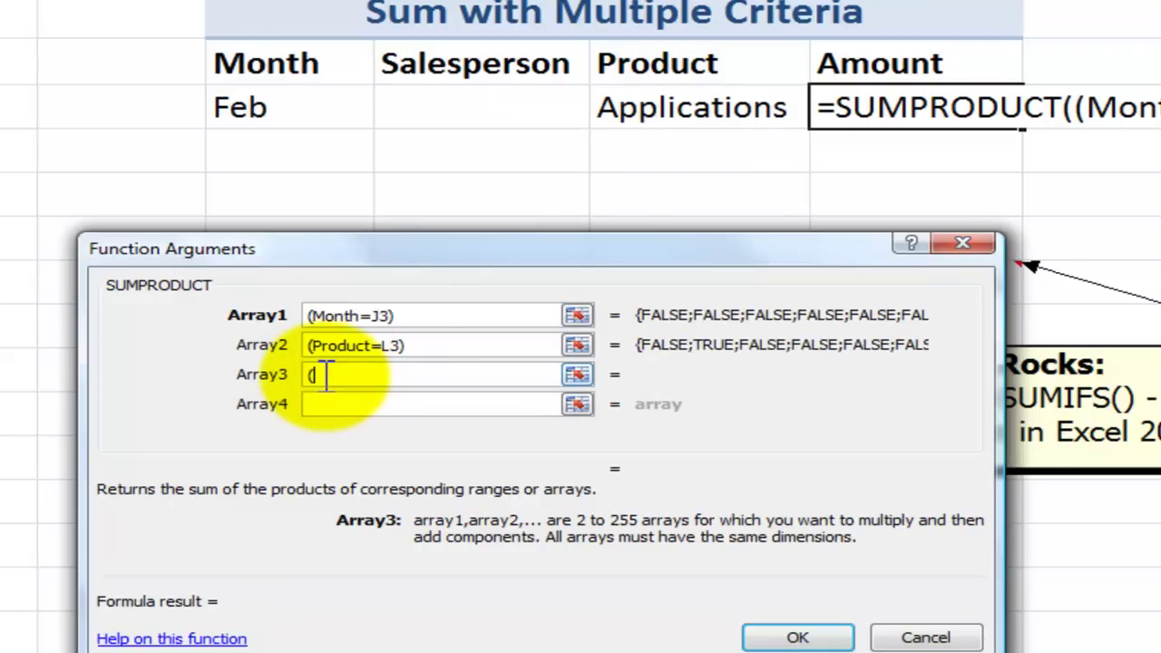
{"action": "key", "text": "F3"}
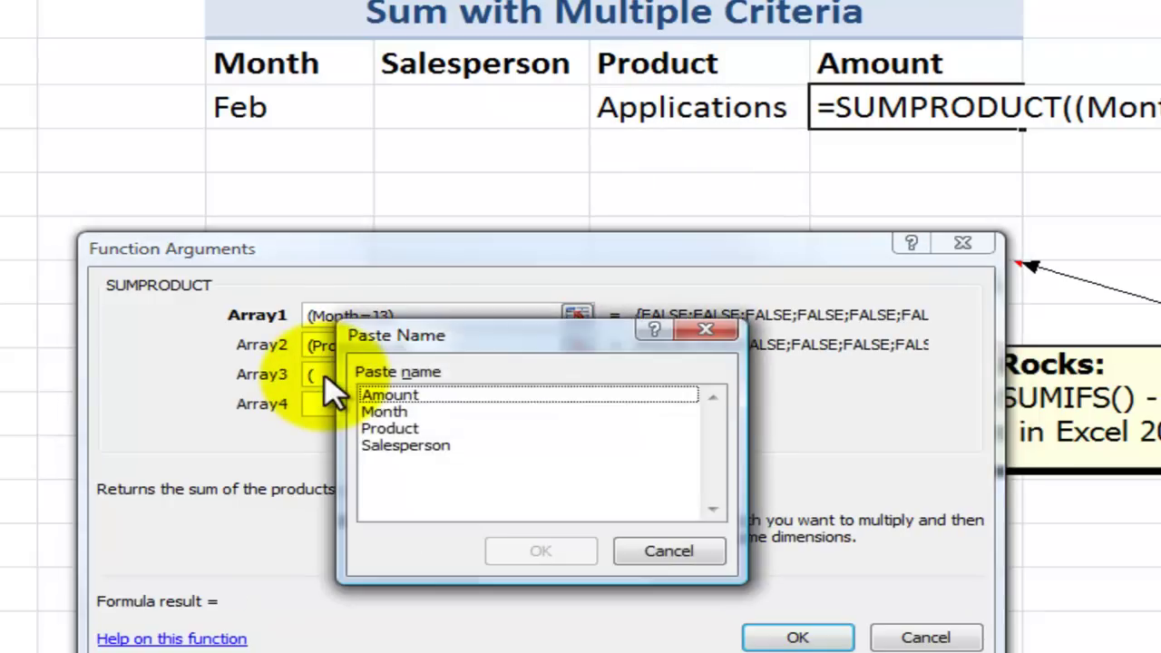
{"action": "left_click", "coordinate": [413, 396]}
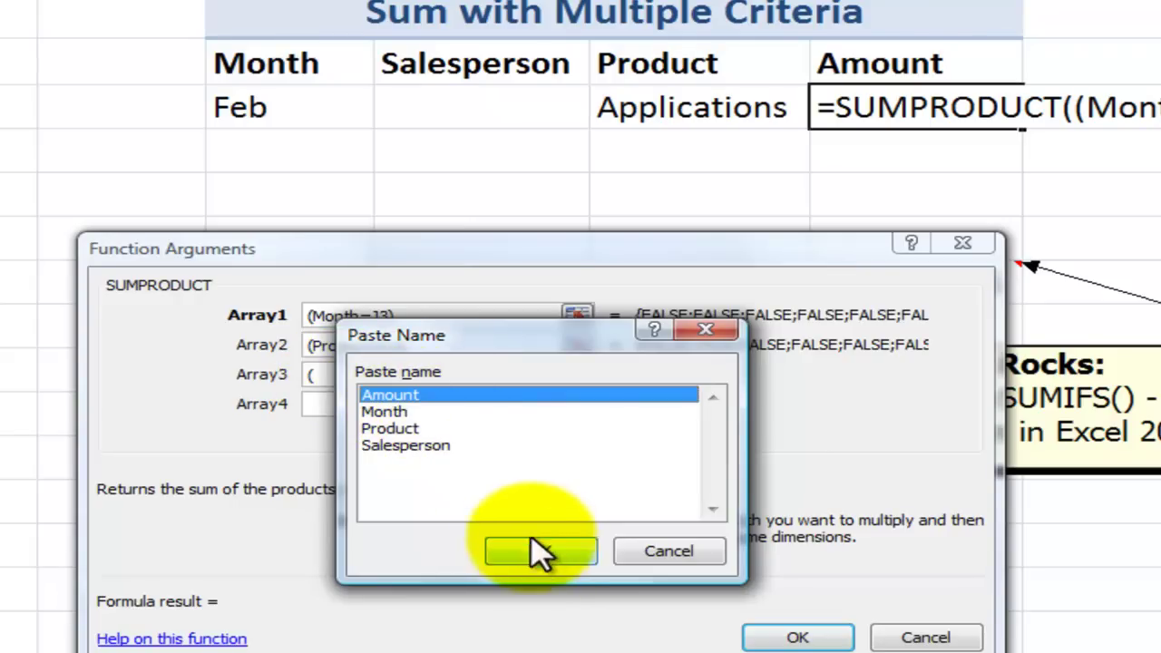
{"action": "left_click", "coordinate": [541, 553]}
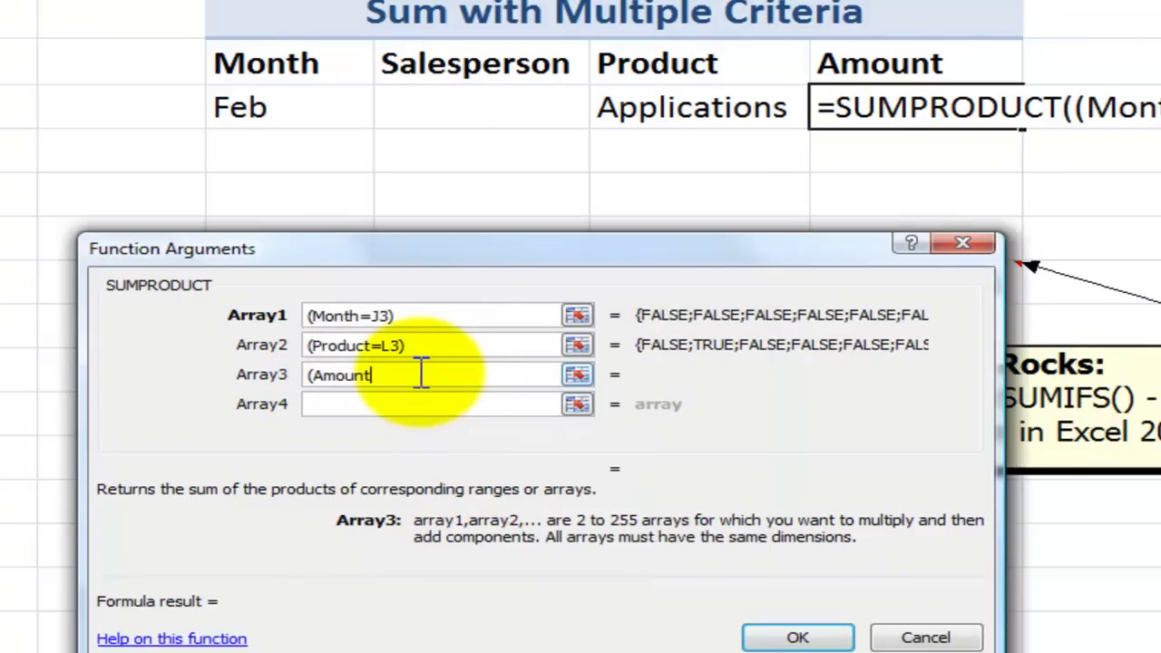
{"action": "type", "text": "),(Product=L3),(Amount))"}
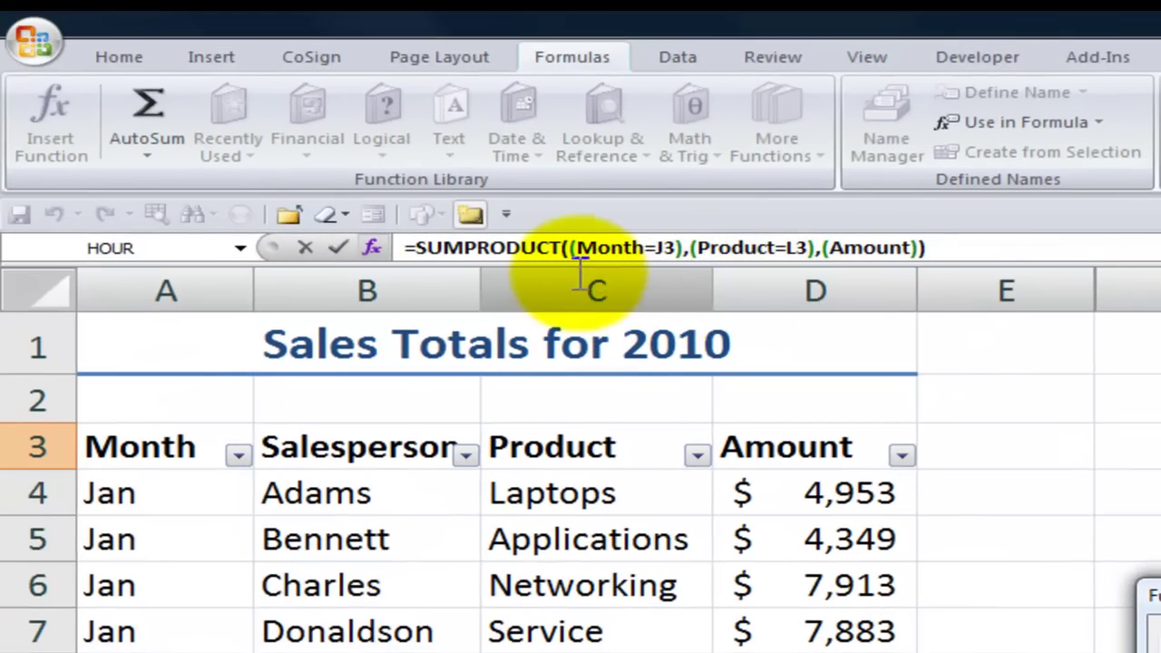
Replace the commas between the SUMPRODUCT arrays with asterisks to make =SUMPRODUCT((Month=J3)*(Product=L3)*(Amount)), check its arguments and enter the formula in M3
{"action": "left_click", "coordinate": [572, 258]}
{"action": "left_click", "coordinate": [687, 249]}
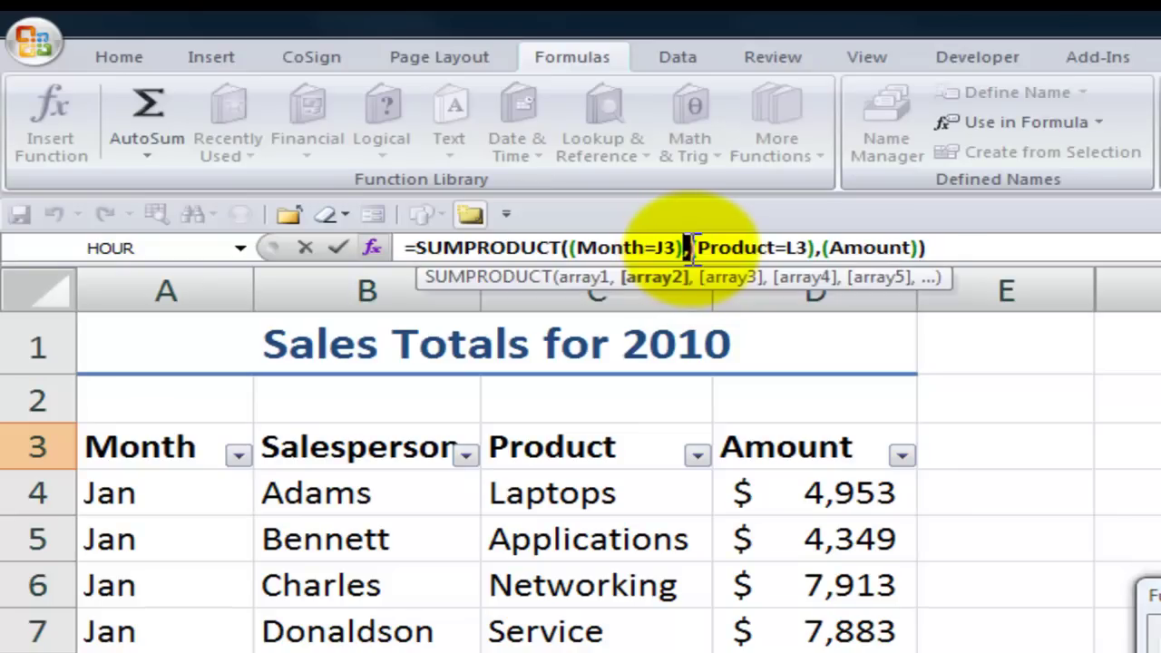
{"action": "type", "text": "*"}
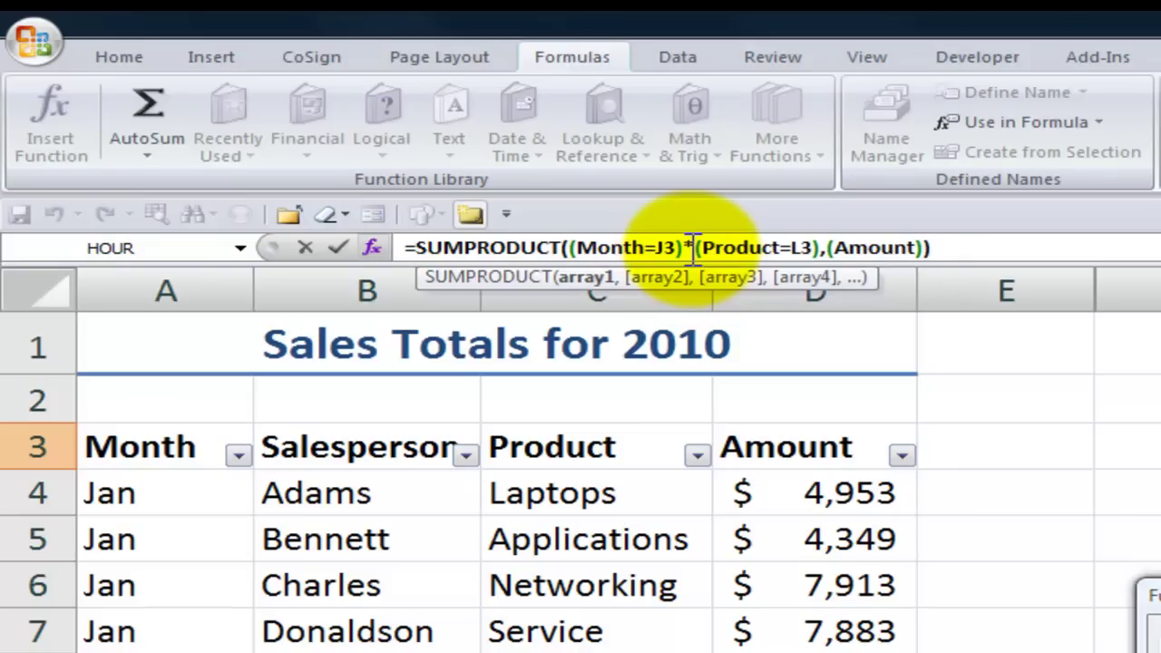
{"action": "left_click", "coordinate": [826, 247]}
{"action": "left_click_drag", "start_coordinate": [820, 247], "coordinate": [827, 247]}
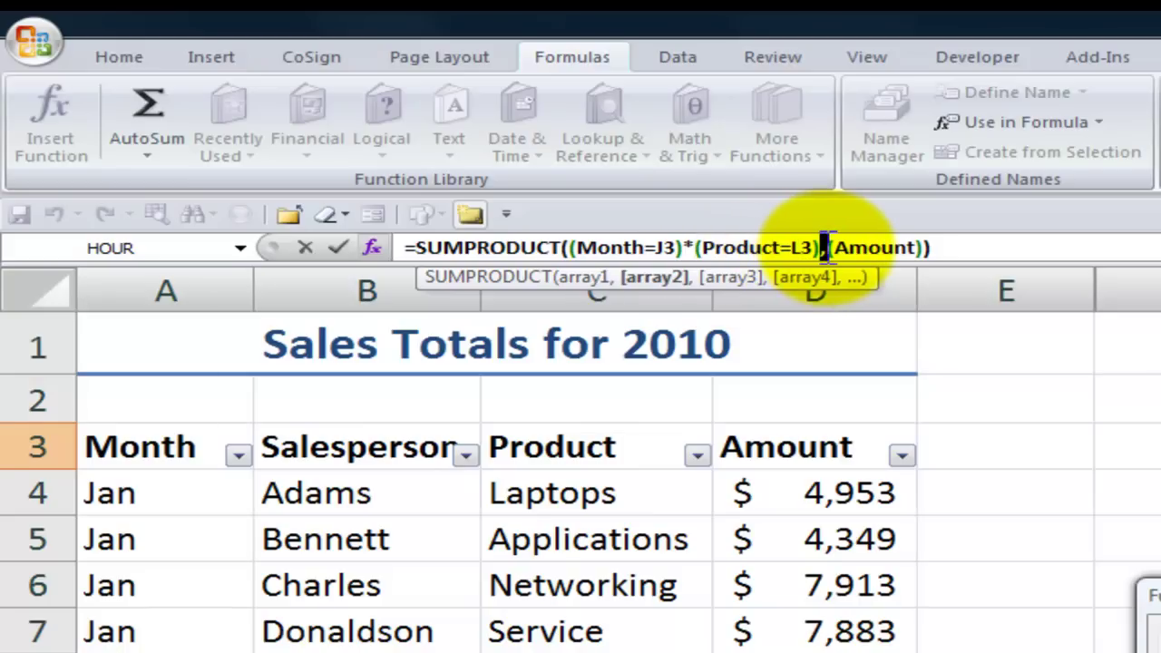
{"action": "type", "text": "*"}
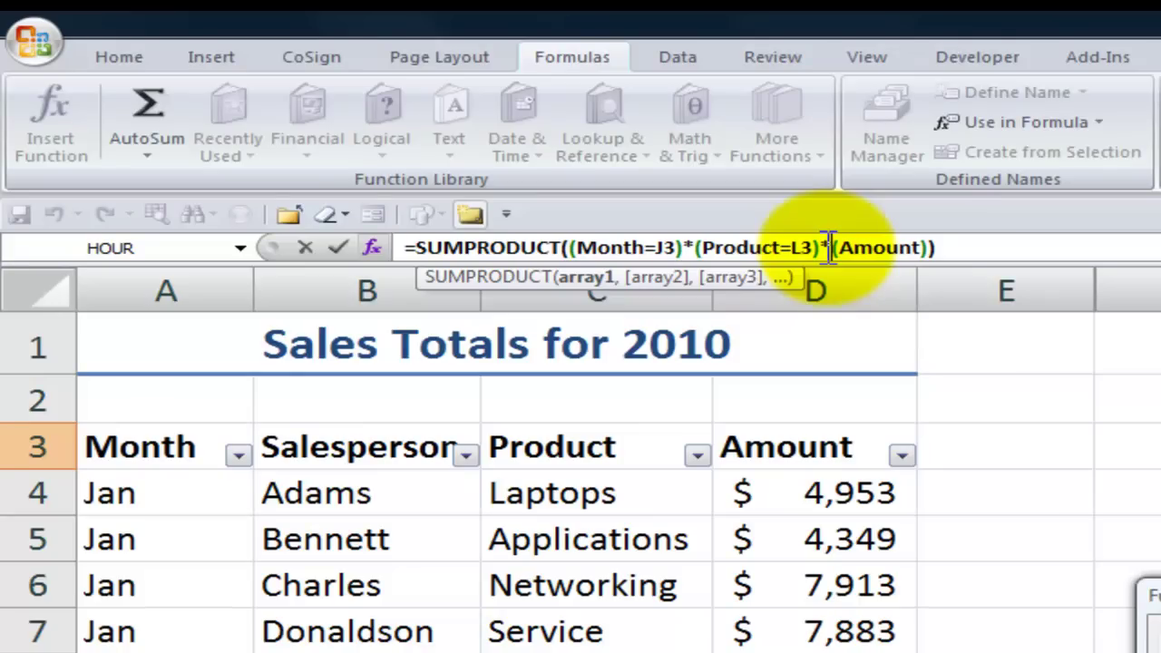
{"action": "left_click", "coordinate": [964, 247]}
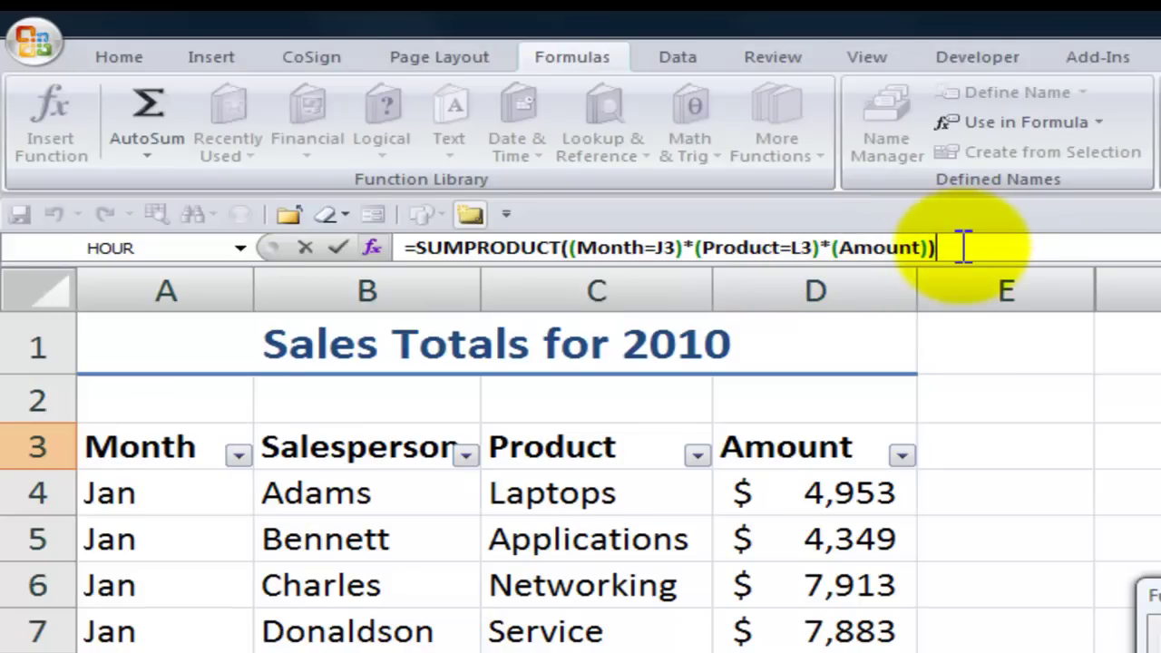
{"action": "key", "text": "shift+F3"}
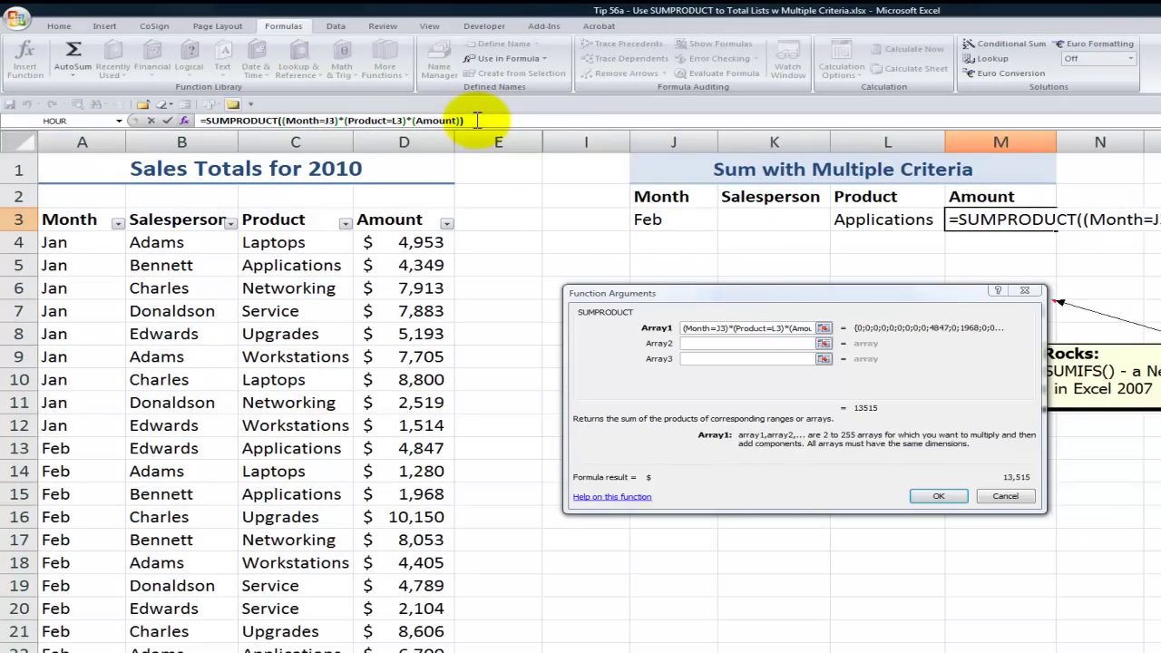
{"action": "key", "text": "Return"}
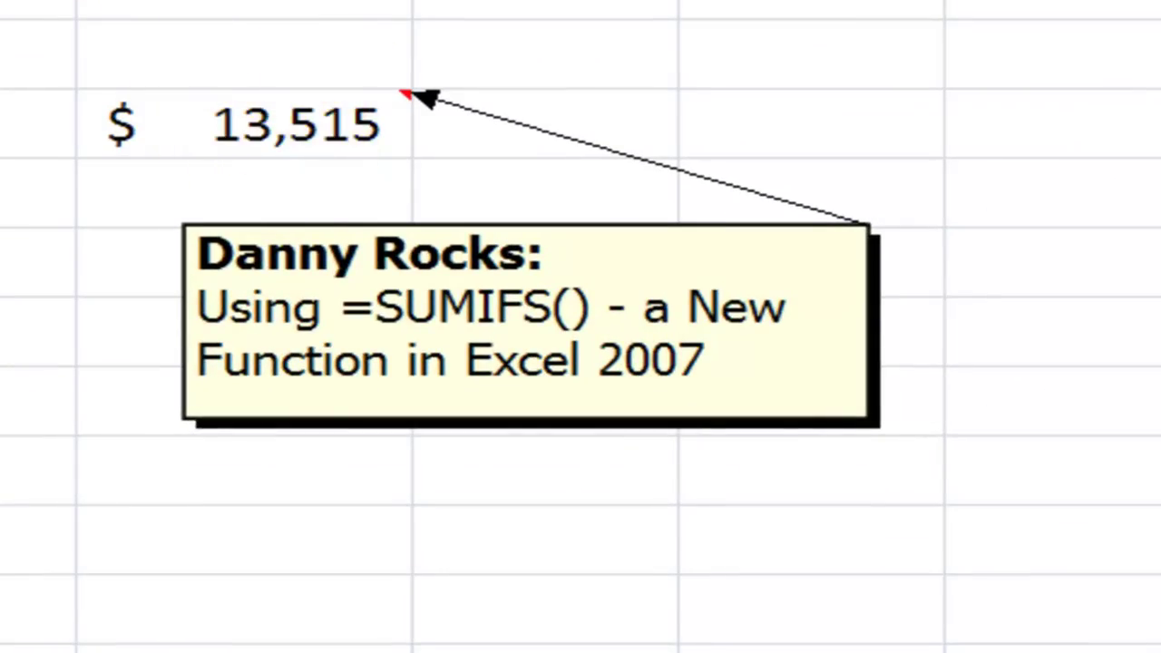
Examine the SUMIFS formula in M7 and compare its arguments with the SUMPRODUCT formula in M3
{"action": "double_click", "coordinate": [279, 132]}
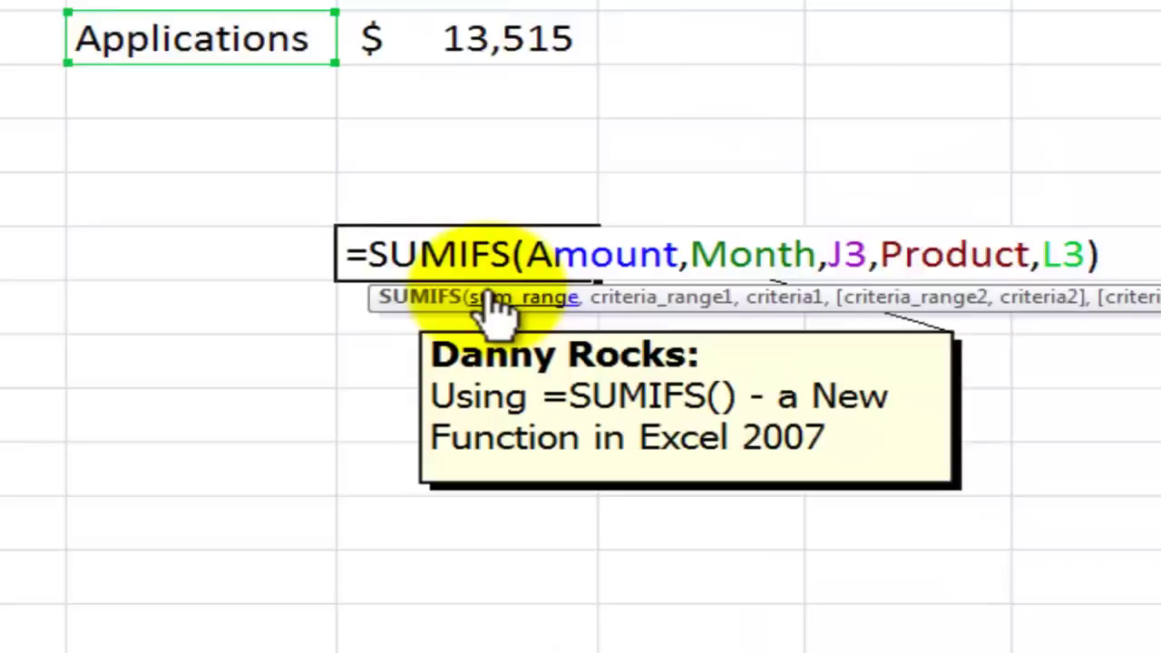
{"action": "key", "text": "Return"}
{"action": "double_click", "coordinate": [715, 234]}
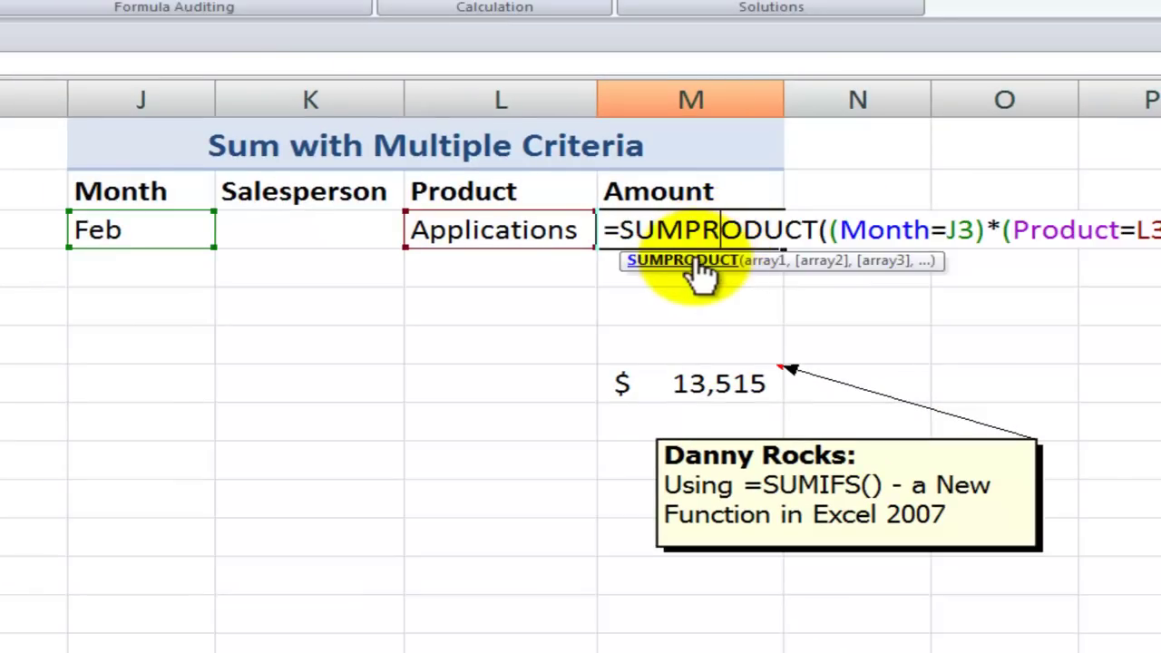
{"action": "left_click", "coordinate": [696, 265]}
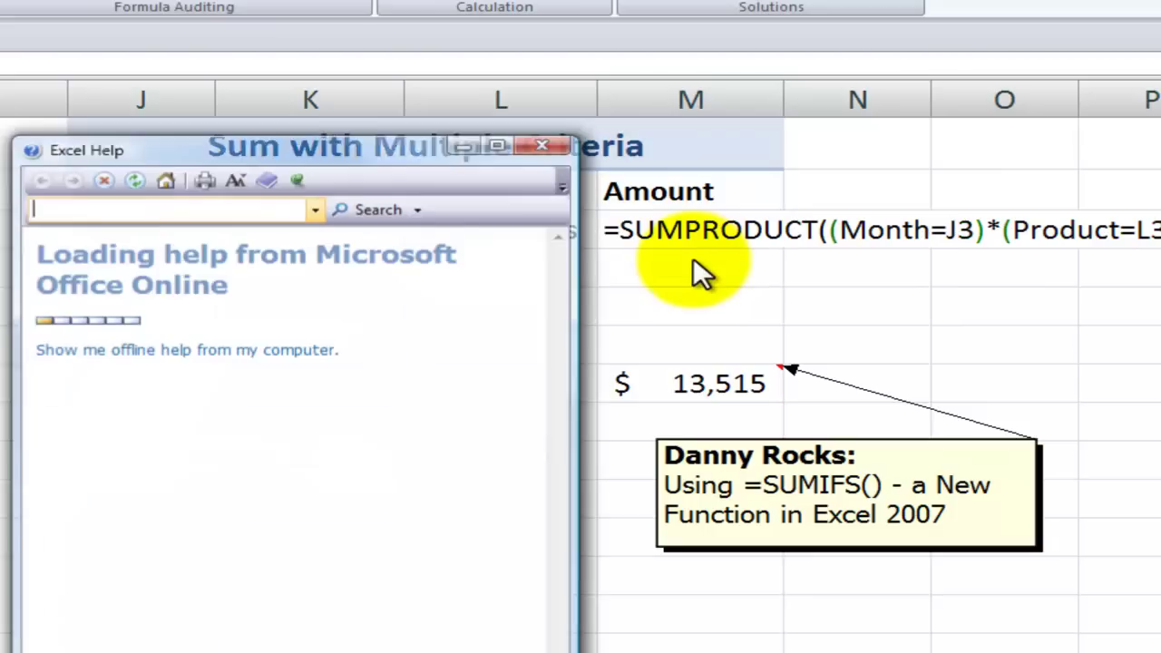
{"action": "left_click", "coordinate": [542, 146]}
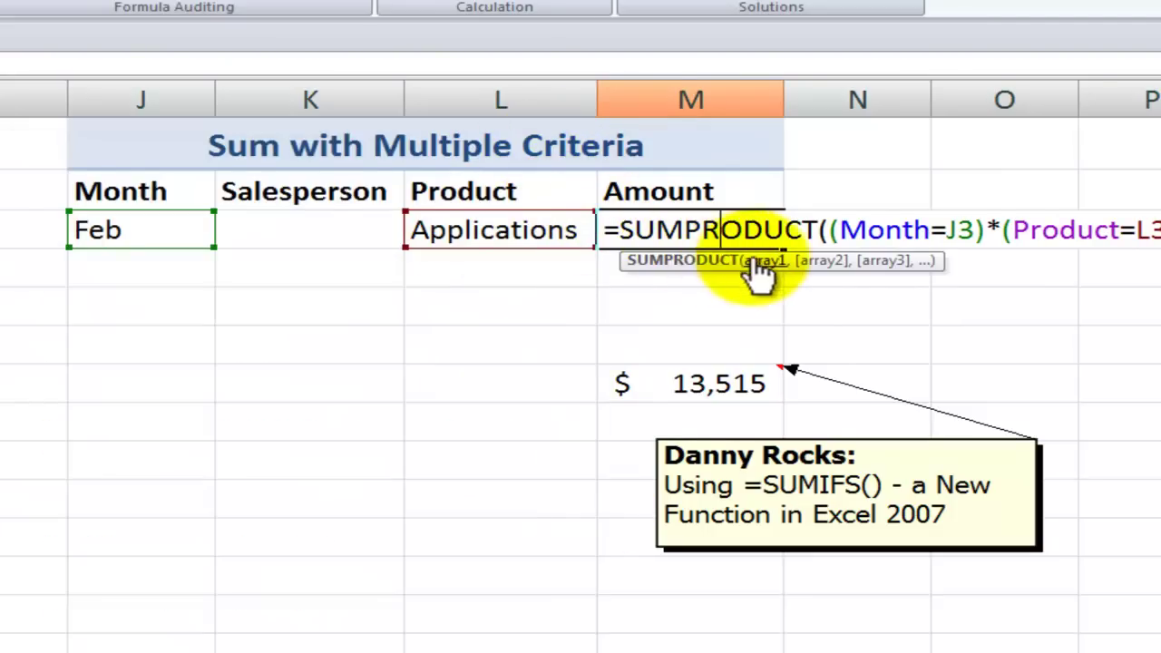